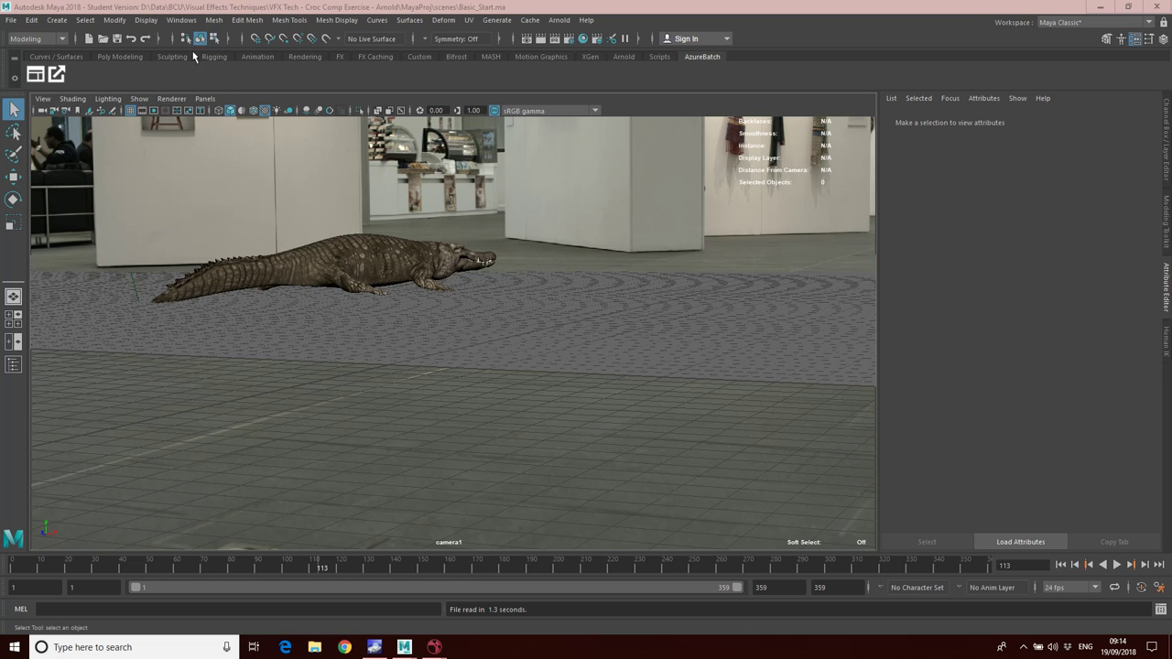
Step: Inspect the whole scene with crocodile, ground plane and backdrop through the persp camera, and return the viewport to camera1
click(200, 99)
mouse_move(229, 111)
click(342, 124)
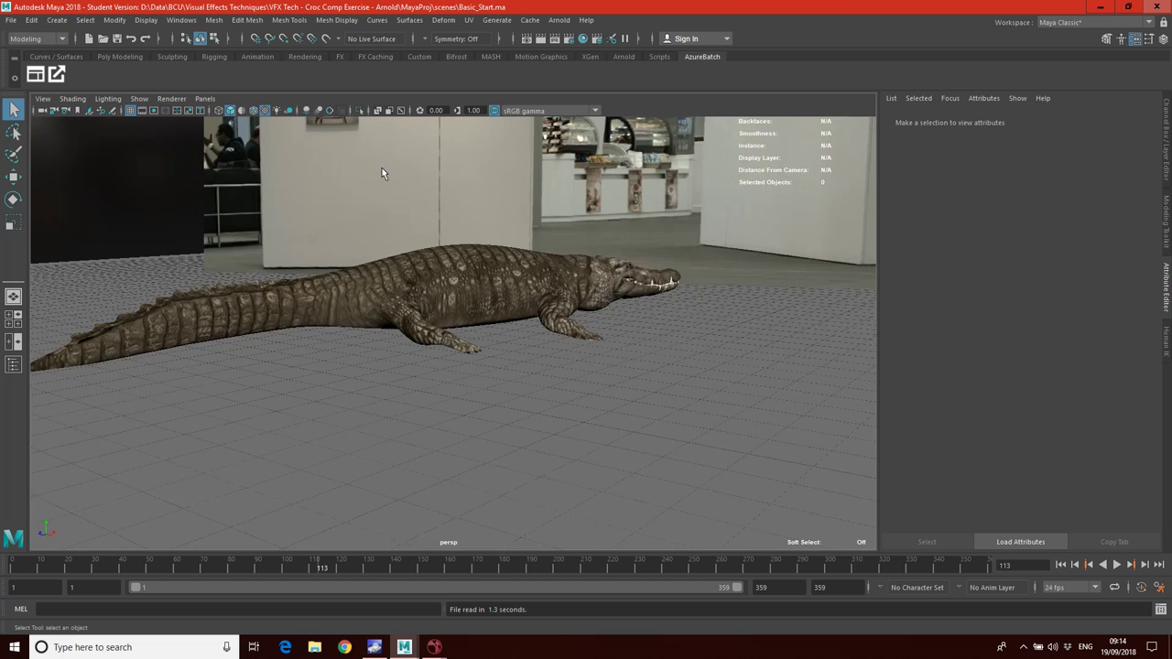
scroll(520, 338, down, 5)
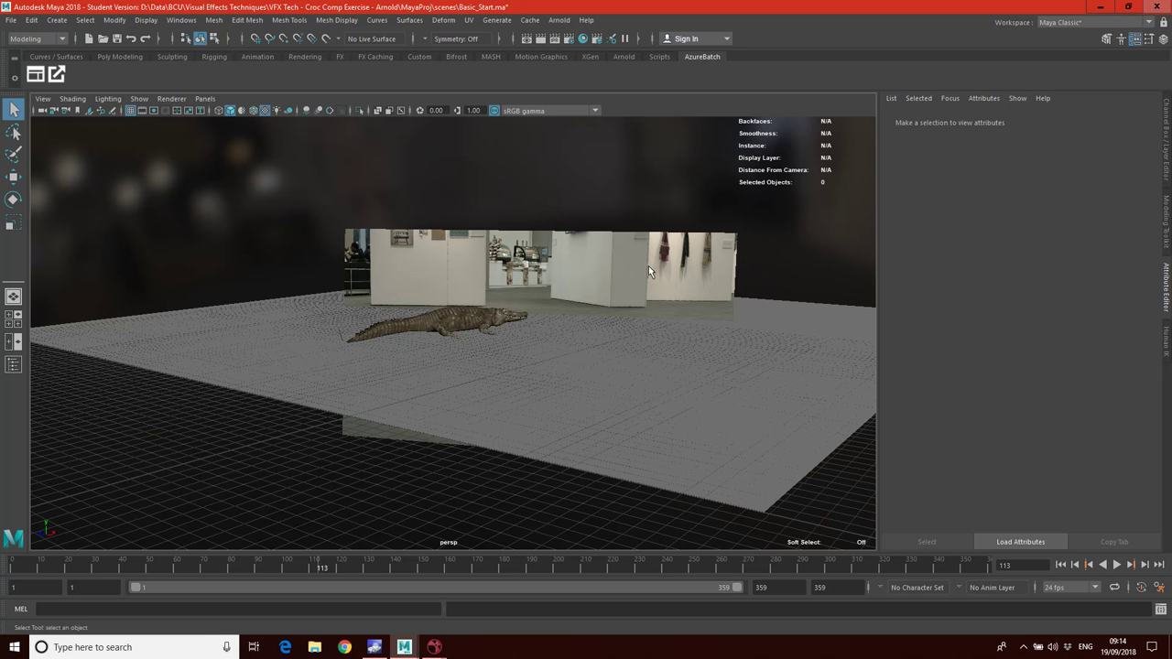
click(205, 98)
mouse_move(249, 112)
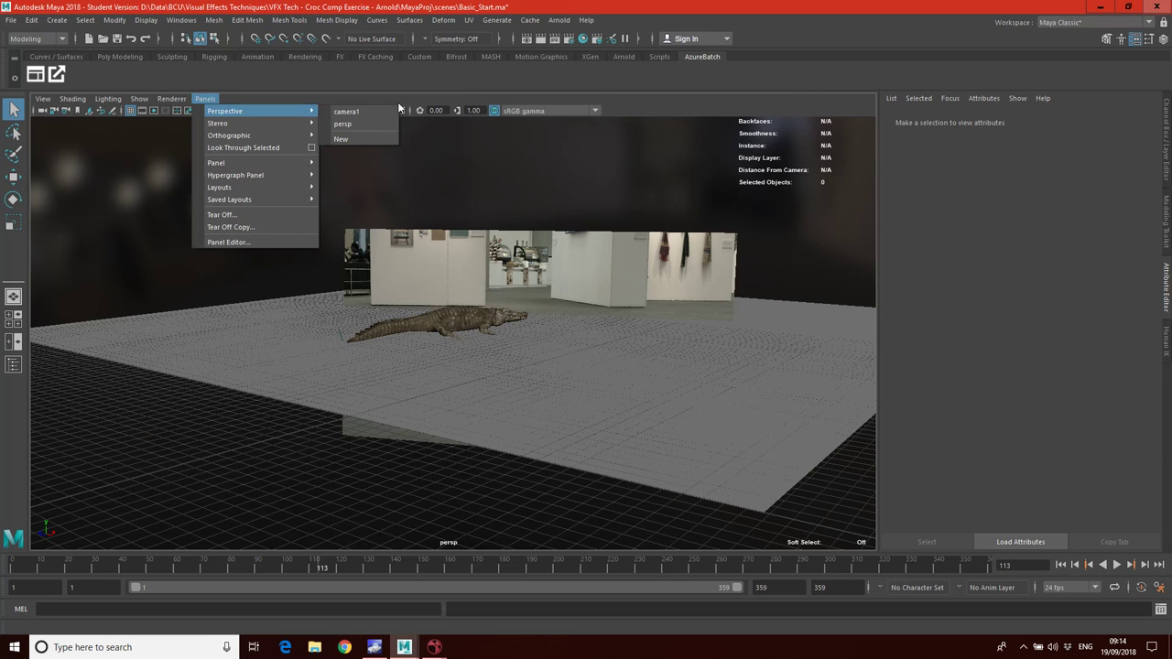
click(346, 111)
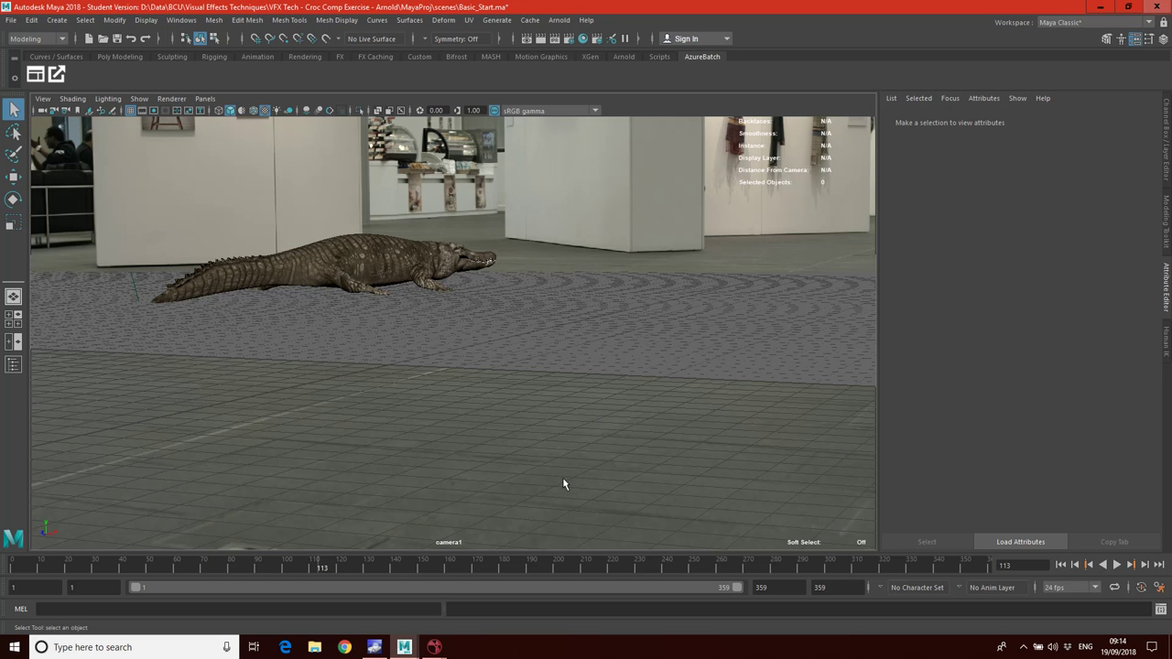
Step: Render the crocodile shot in the Arnold RenderView to check the ground plane, and close the render window
click(559, 19)
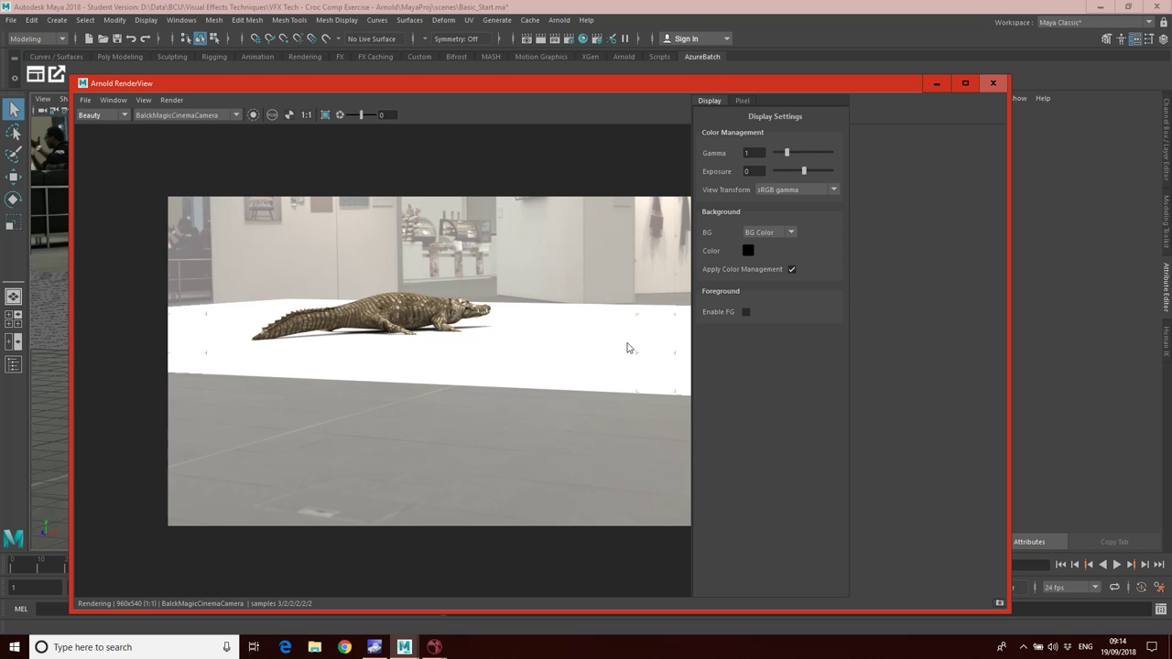
click(992, 82)
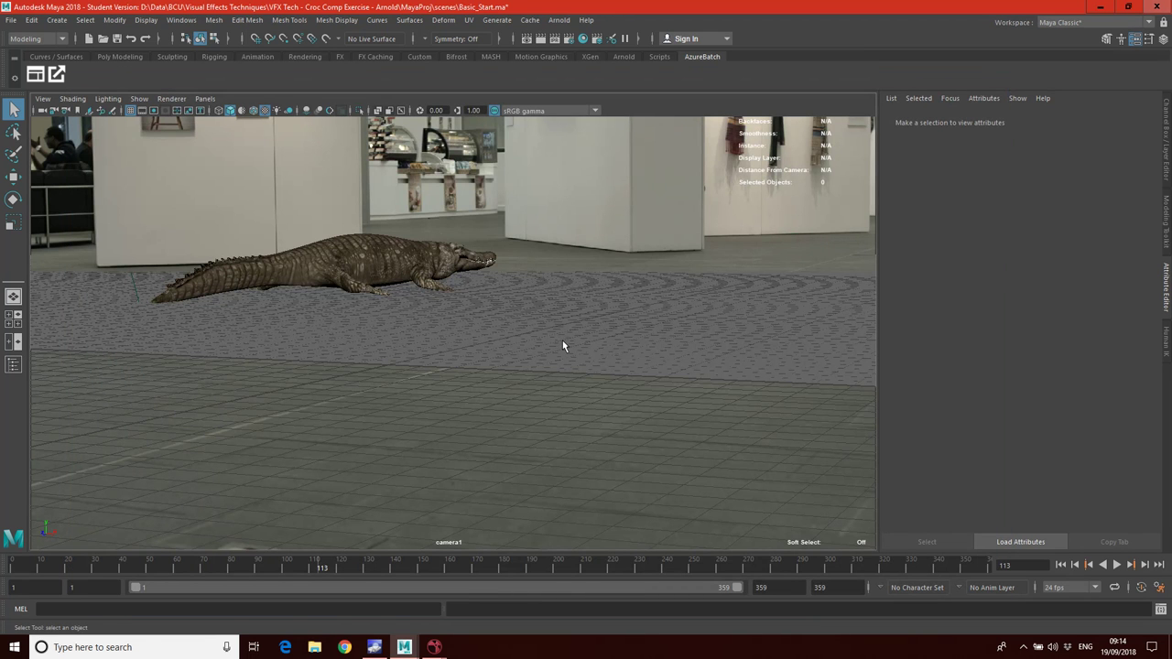
Step: Assign a new Arnold aiShadowMatte material to the ground plane beneath the crocodile
click(562, 339)
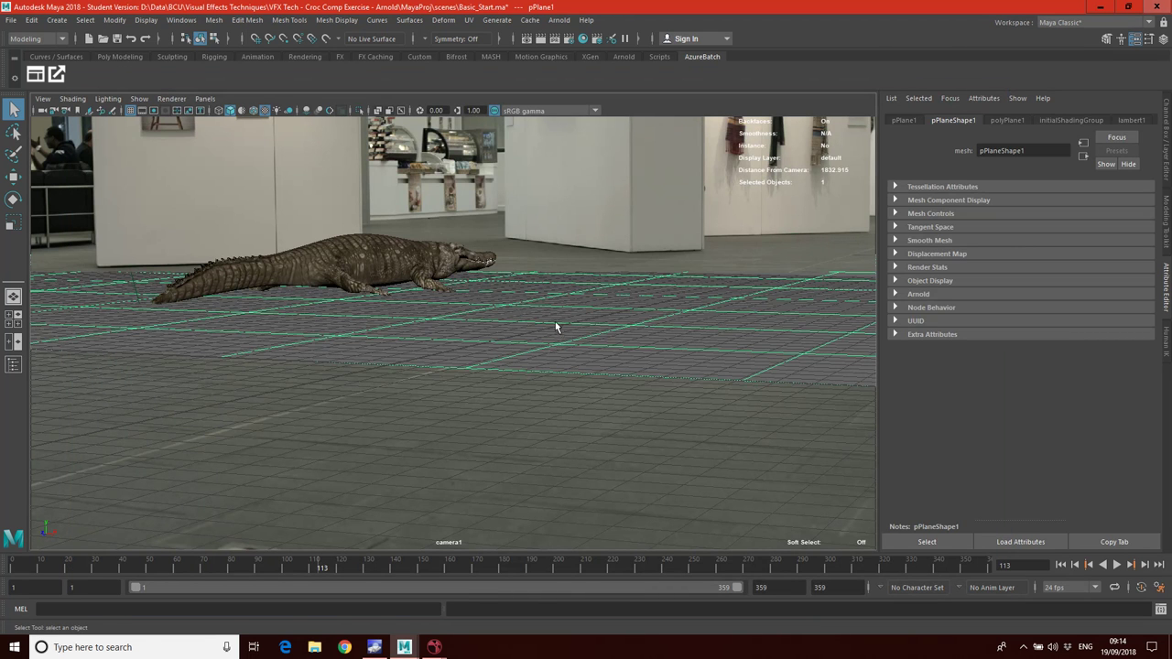
right_drag(558, 328, 556, 609)
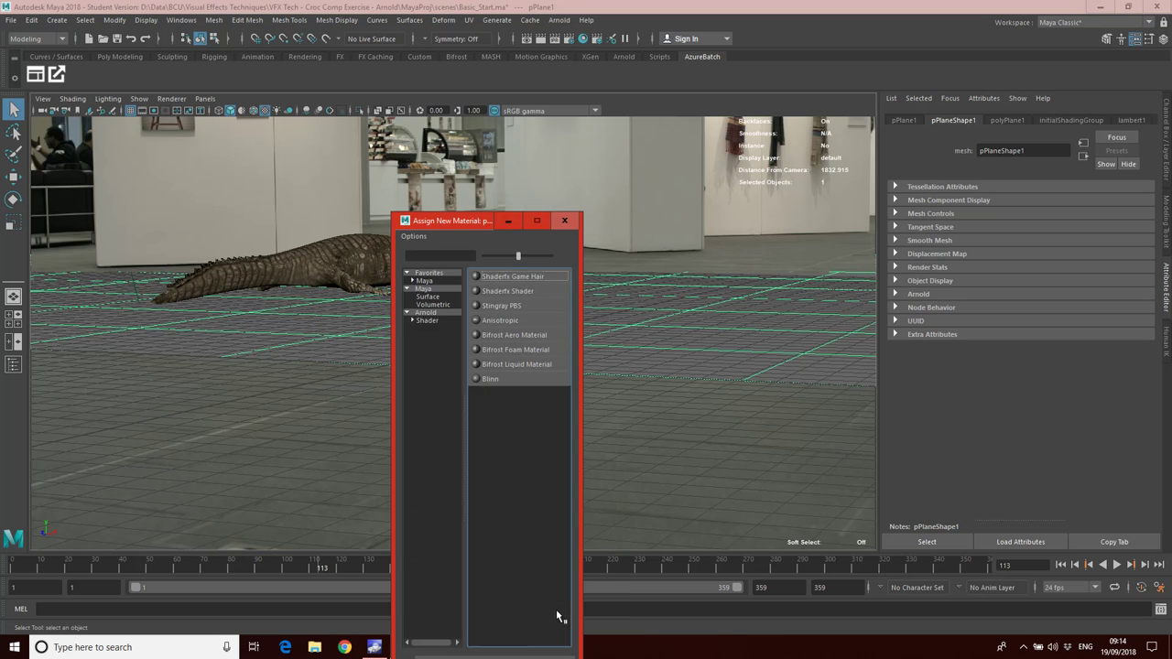
click(427, 321)
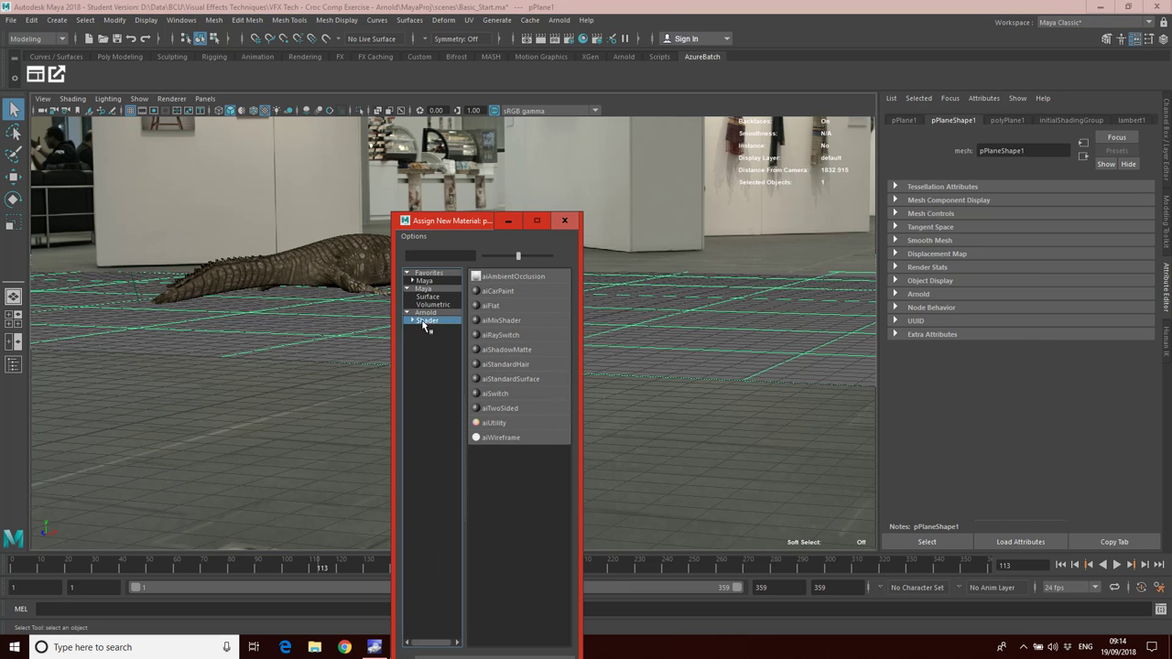
click(513, 349)
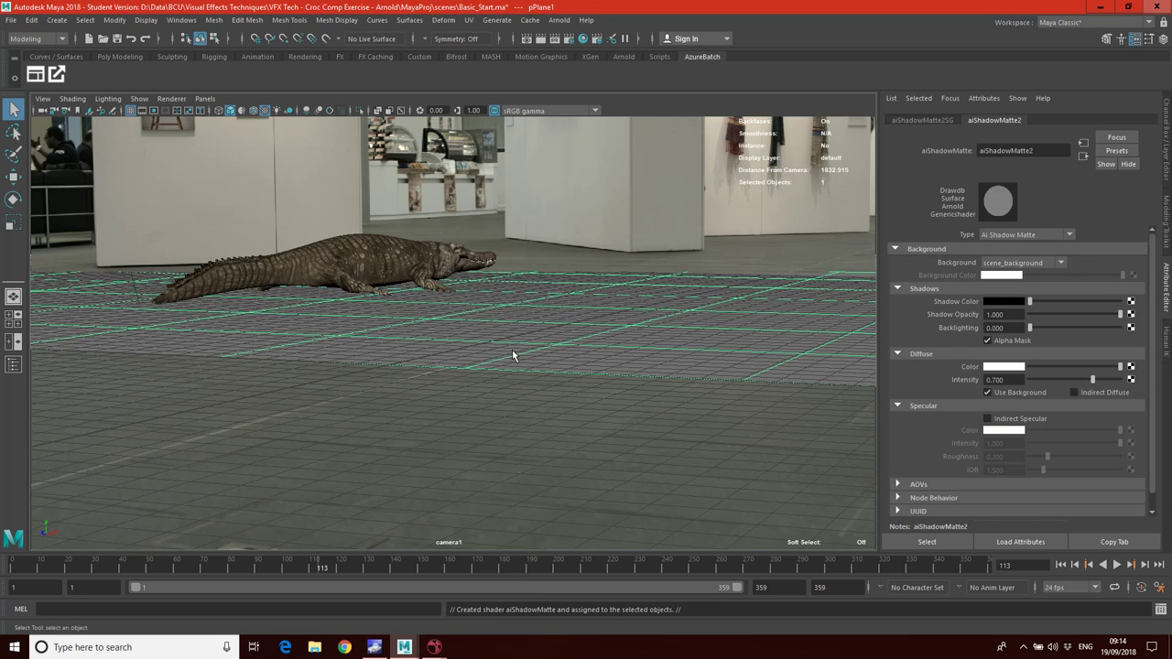
Step: Render the shot again in the Arnold RenderView to check the shadow matte ground, and close the render window
click(559, 20)
click(568, 42)
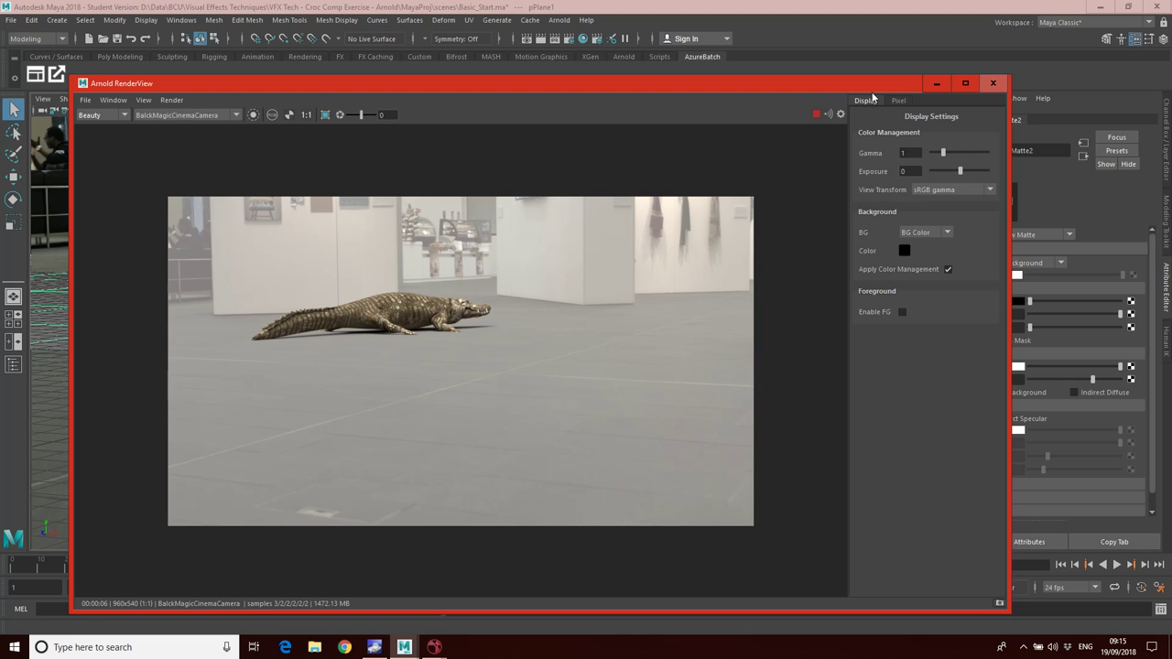
click(992, 83)
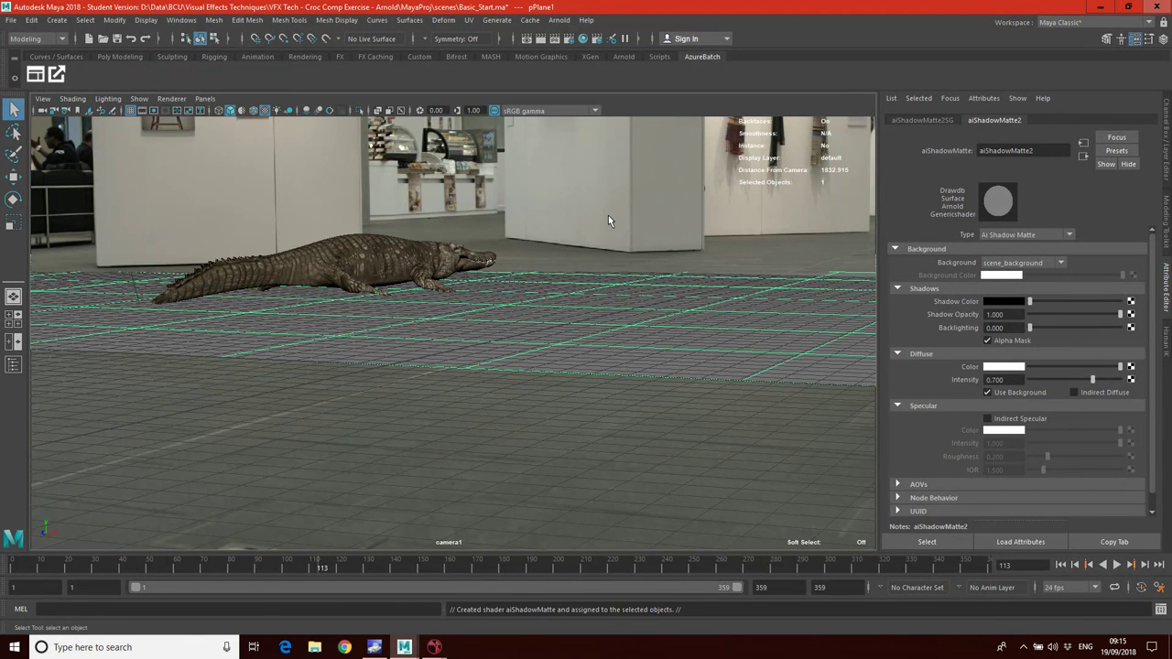
Step: Select the skydome light in the persp view and set its Camera visibility to 0
click(205, 98)
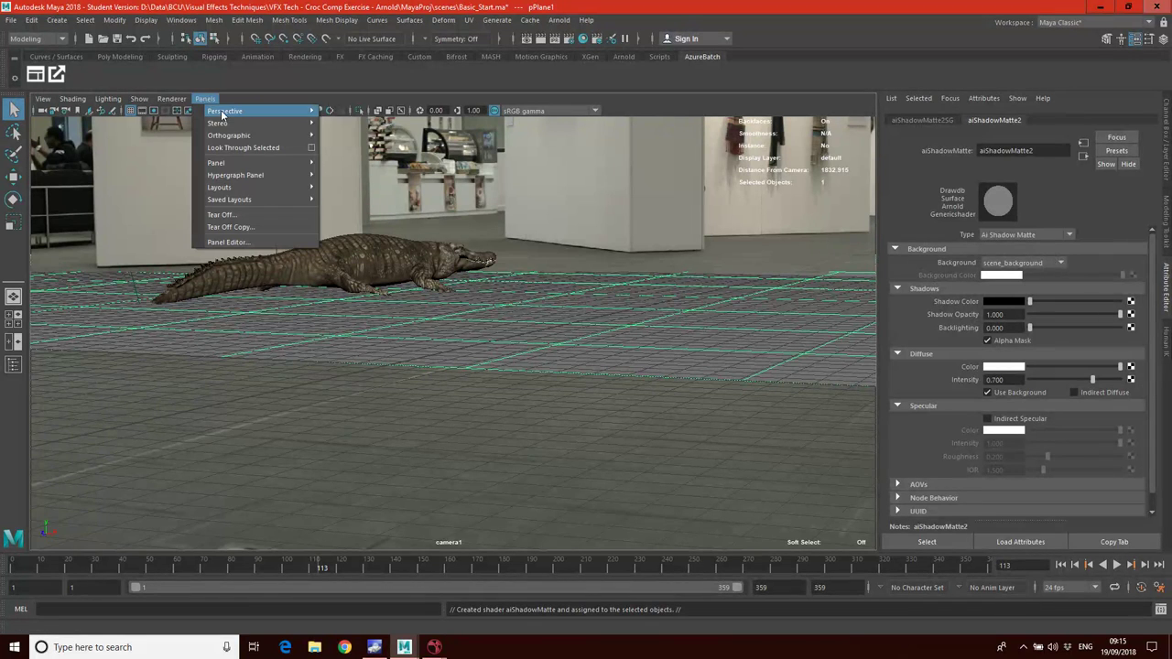
mouse_move(222, 113)
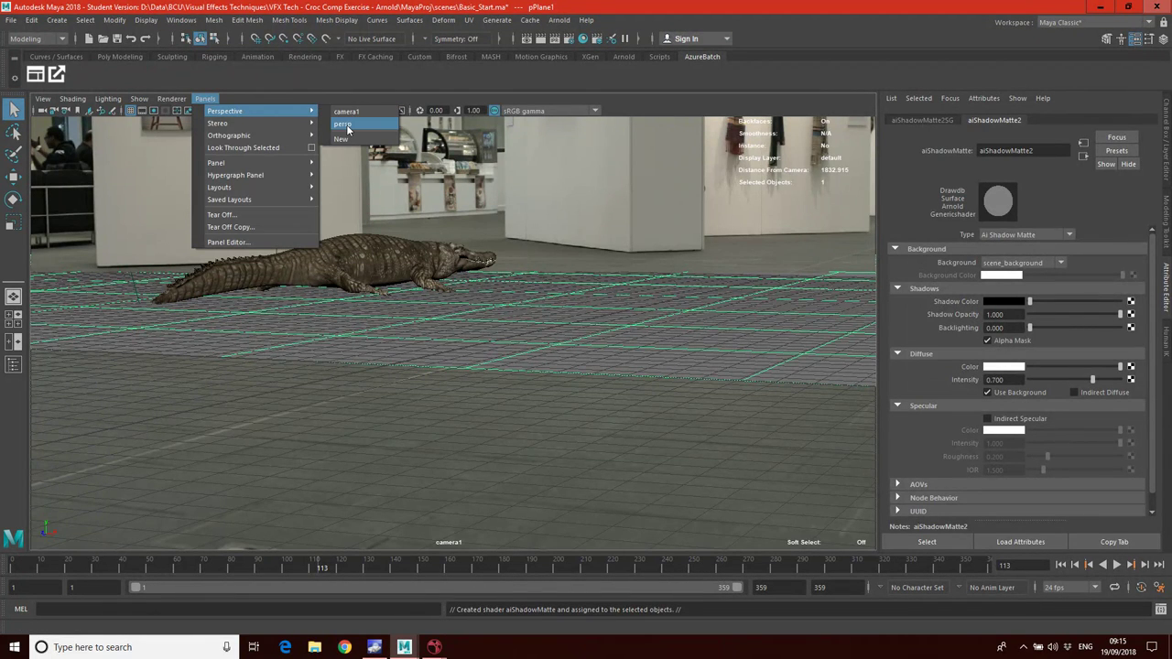
click(347, 129)
scroll(486, 306, down, 5)
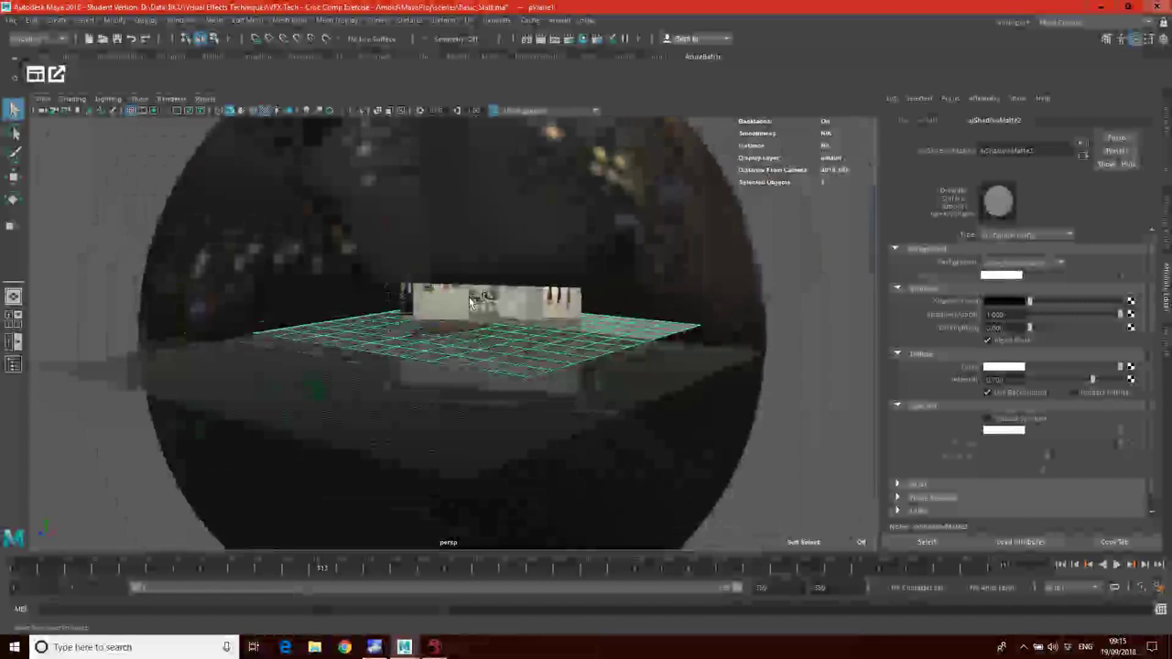
scroll(470, 303, up, 2)
click(628, 196)
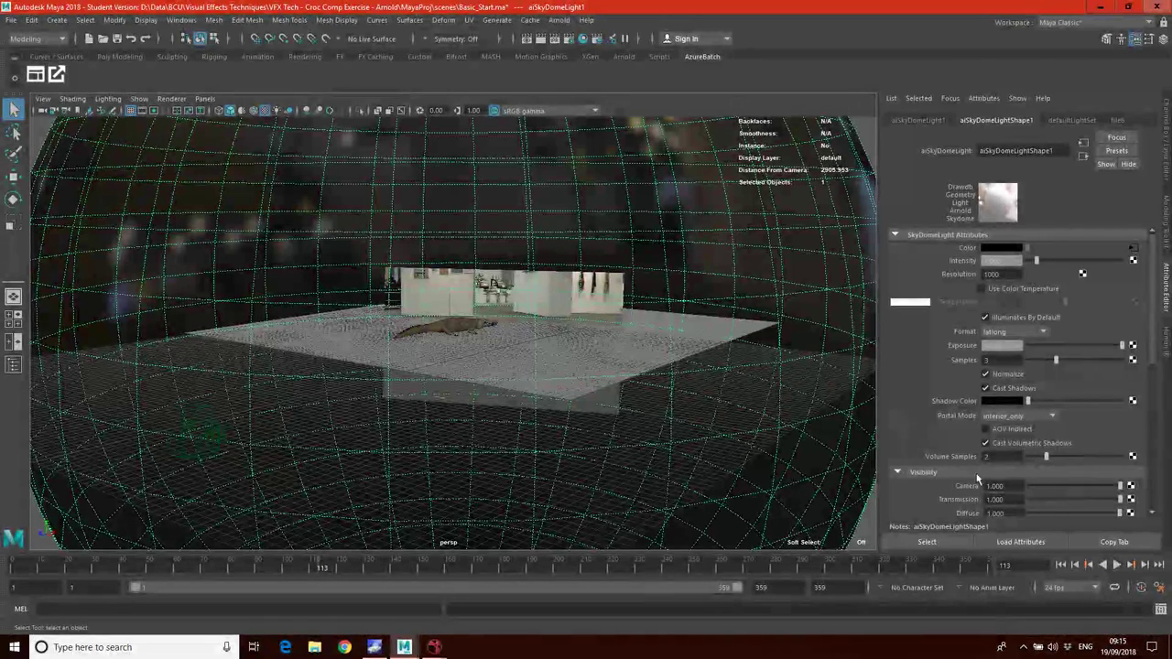
drag(1119, 486, 1029, 486)
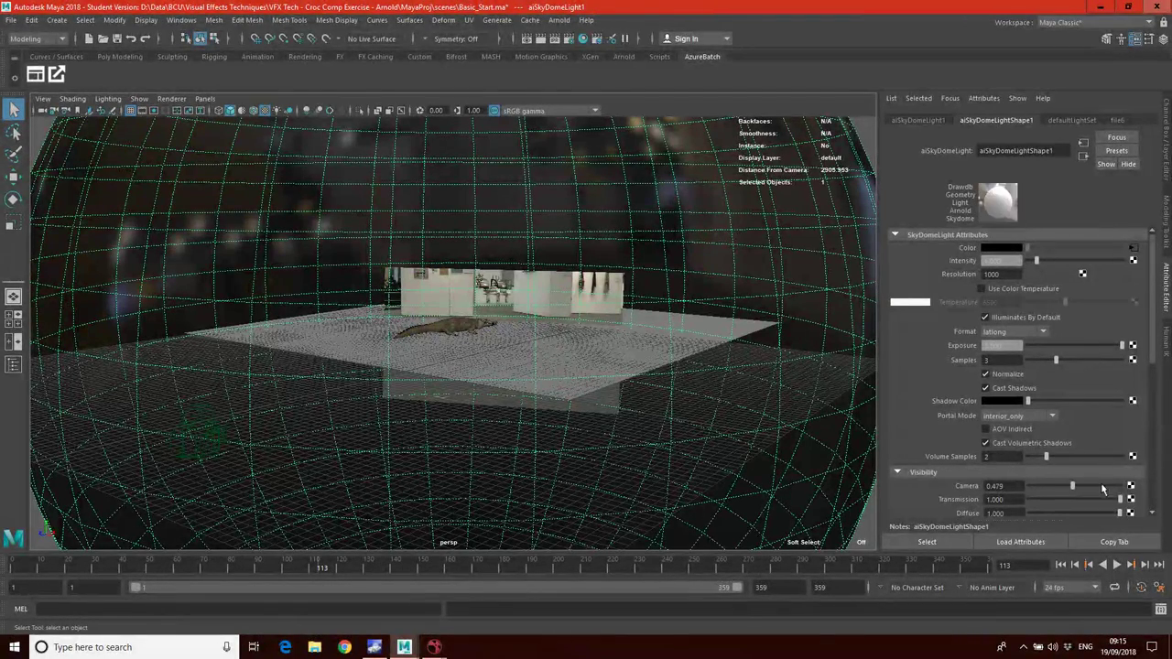
drag(1101, 488, 1013, 492)
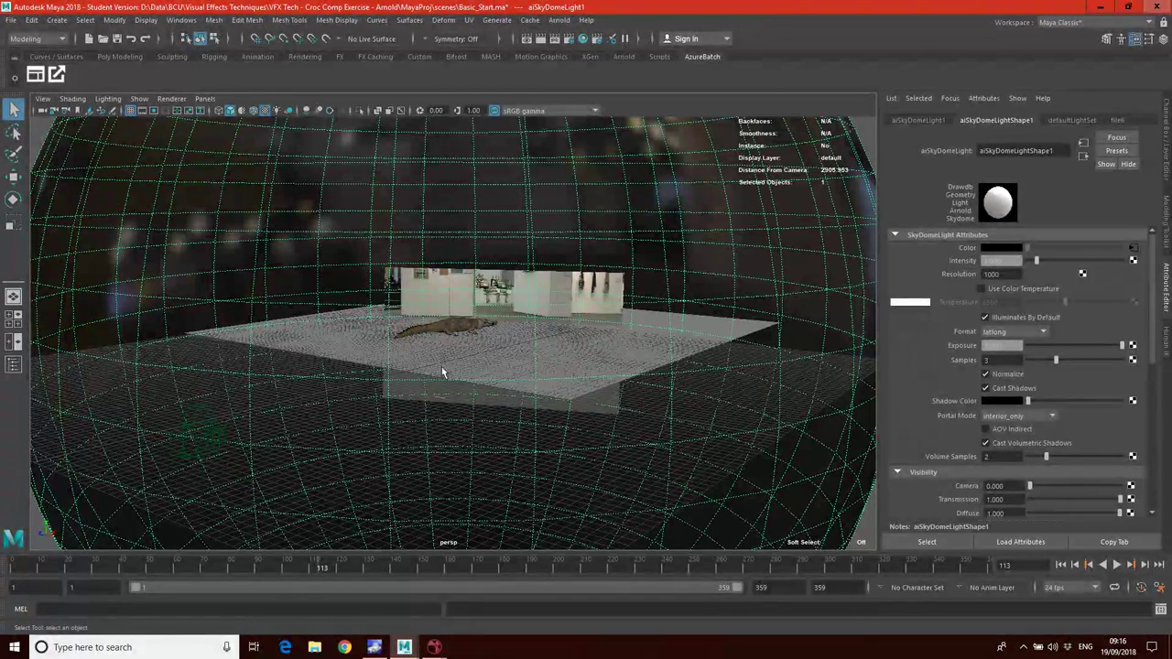
Step: Try a skydome Camera visibility of about 0.6 and return it to 0
alt+drag(485, 429, 395, 455)
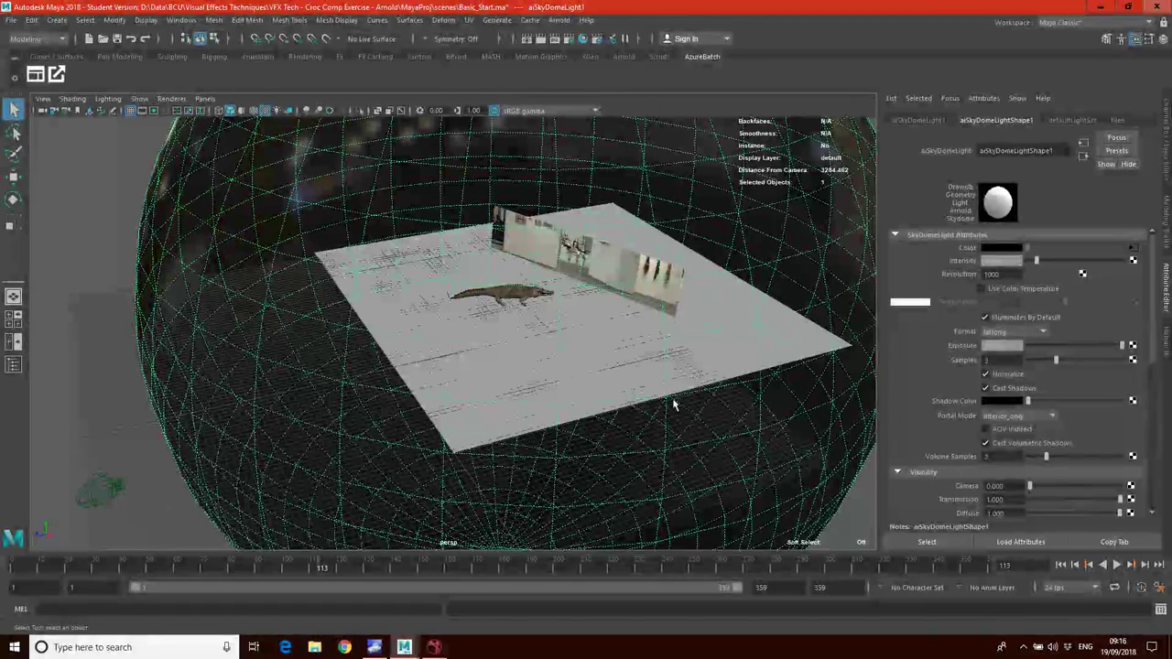
drag(1031, 486, 1084, 486)
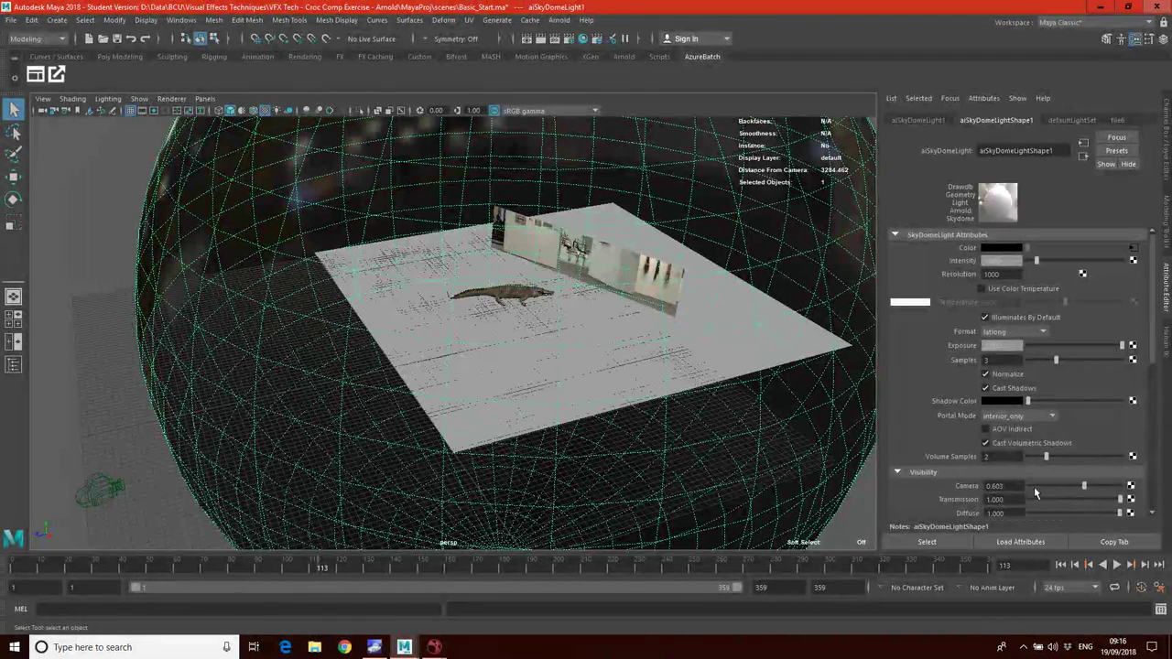
click(1019, 486)
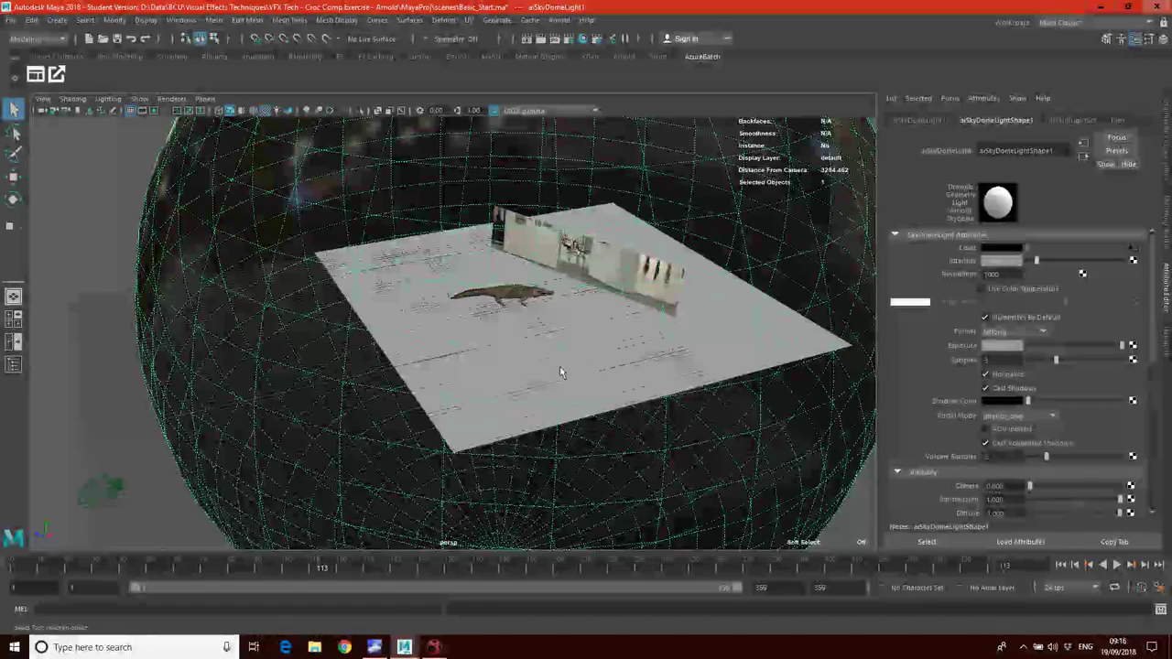
Step: Return the viewport to camera1 and render the shot in the Arnold RenderView to check the backdrop without the skydome
click(205, 98)
mouse_move(228, 114)
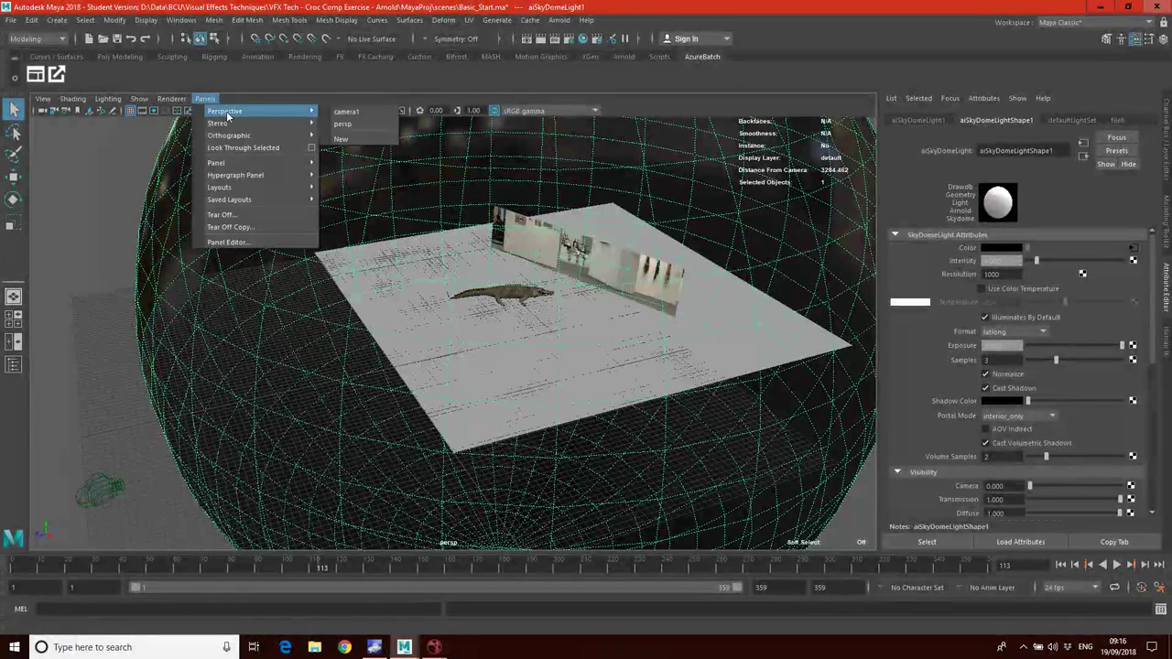
click(346, 111)
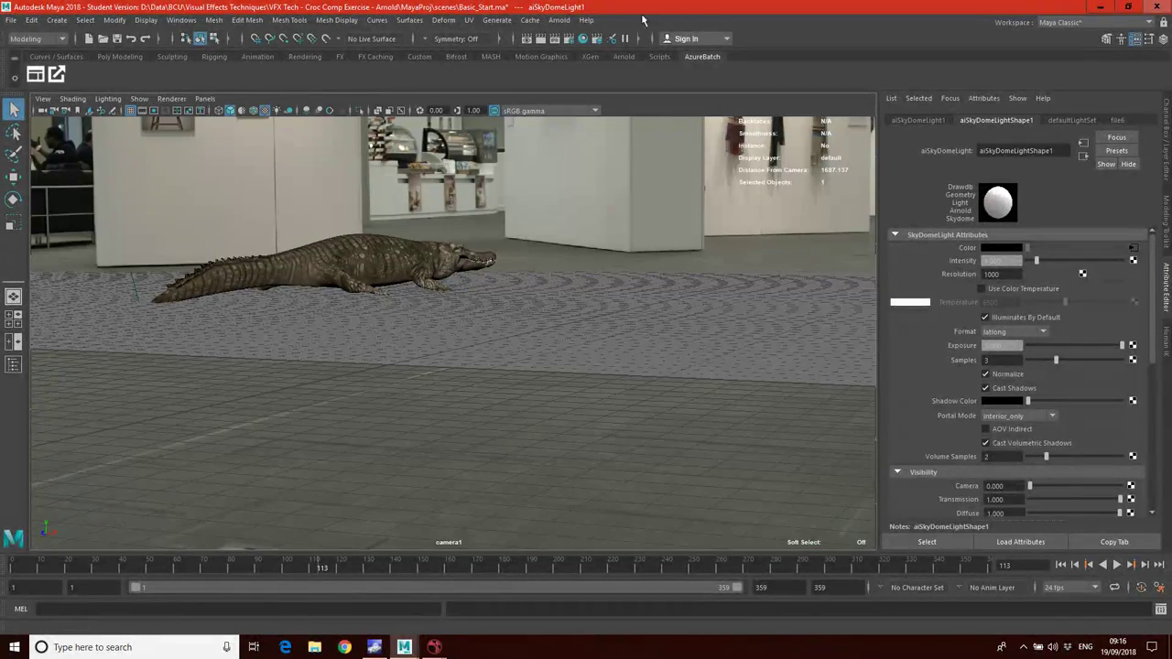
click(560, 19)
click(571, 43)
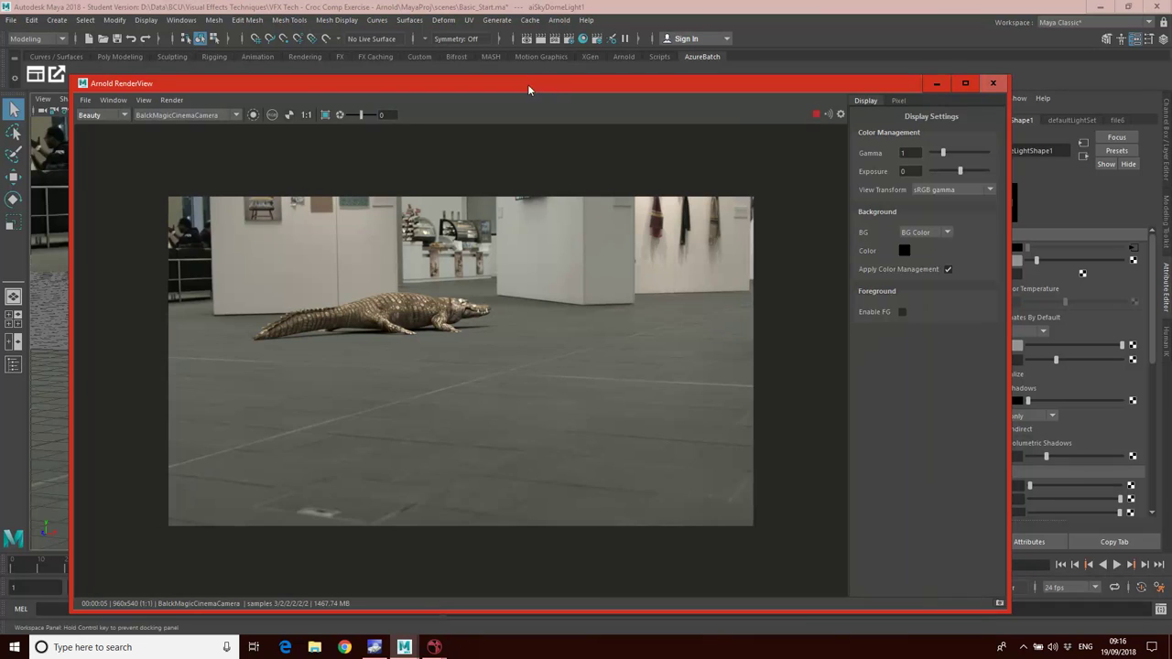
Step: Reposition the Arnold RenderView window so that the light attributes and the main toolbar are uncovered
drag(527, 84, 450, 79)
drag(688, 81, 596, 68)
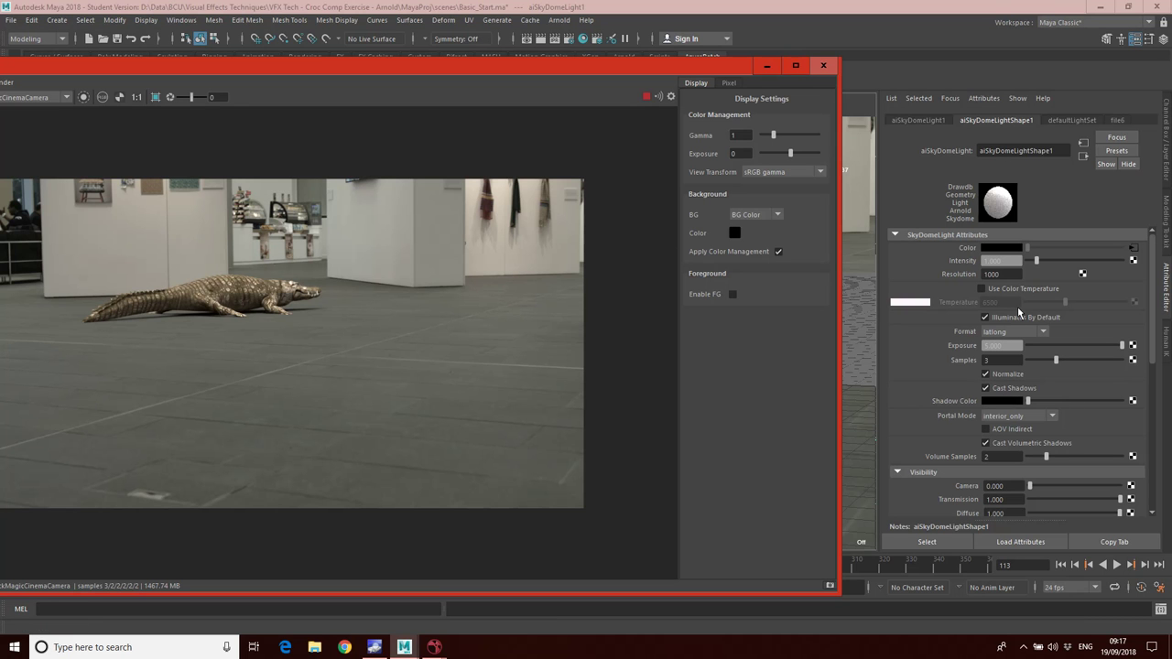
drag(591, 64, 639, 184)
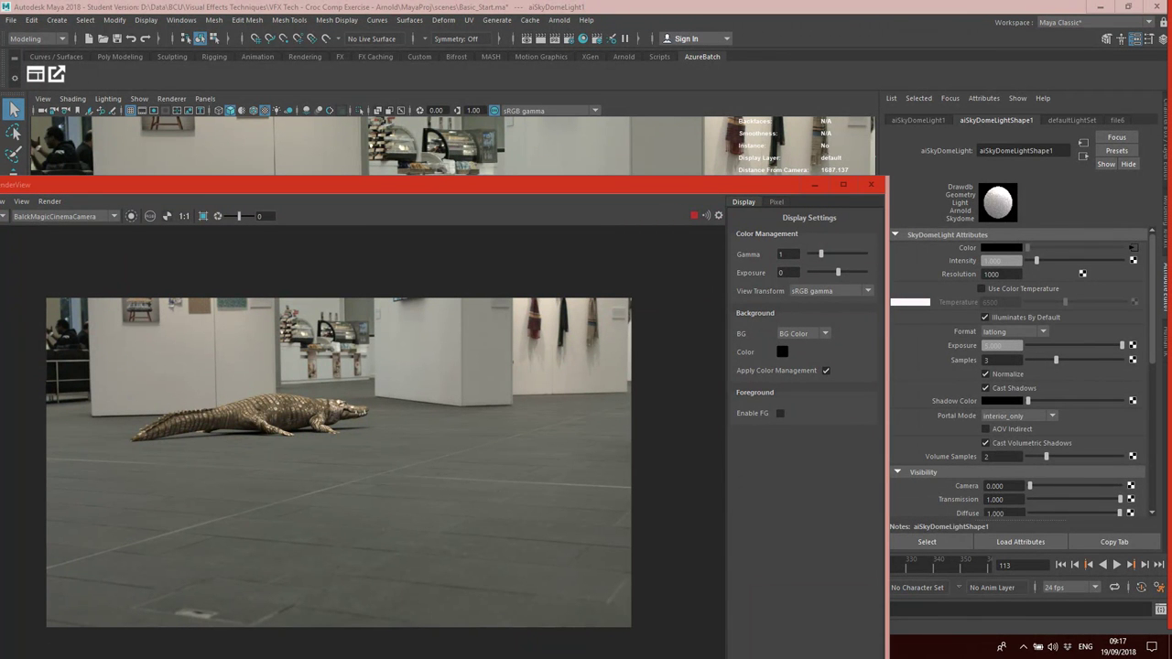
Step: Open the Hypershade, display the attributes of the aiShadowMatte2 material and move the Hypershade window out of the way
click(582, 39)
drag(967, 73, 335, 27)
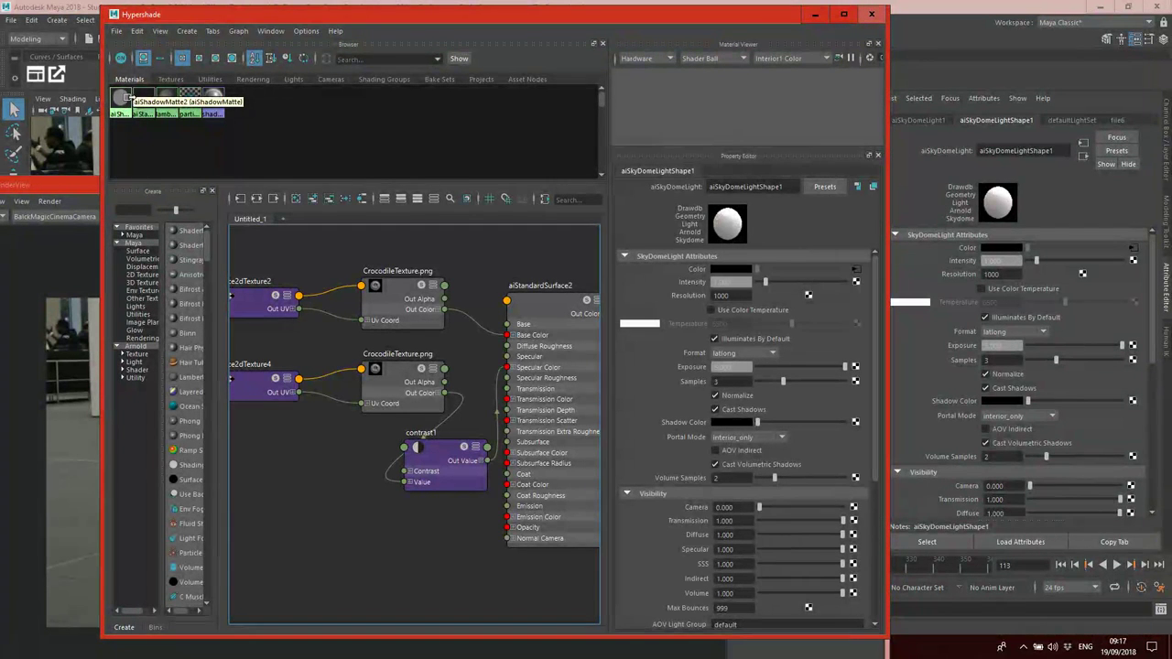
click(122, 101)
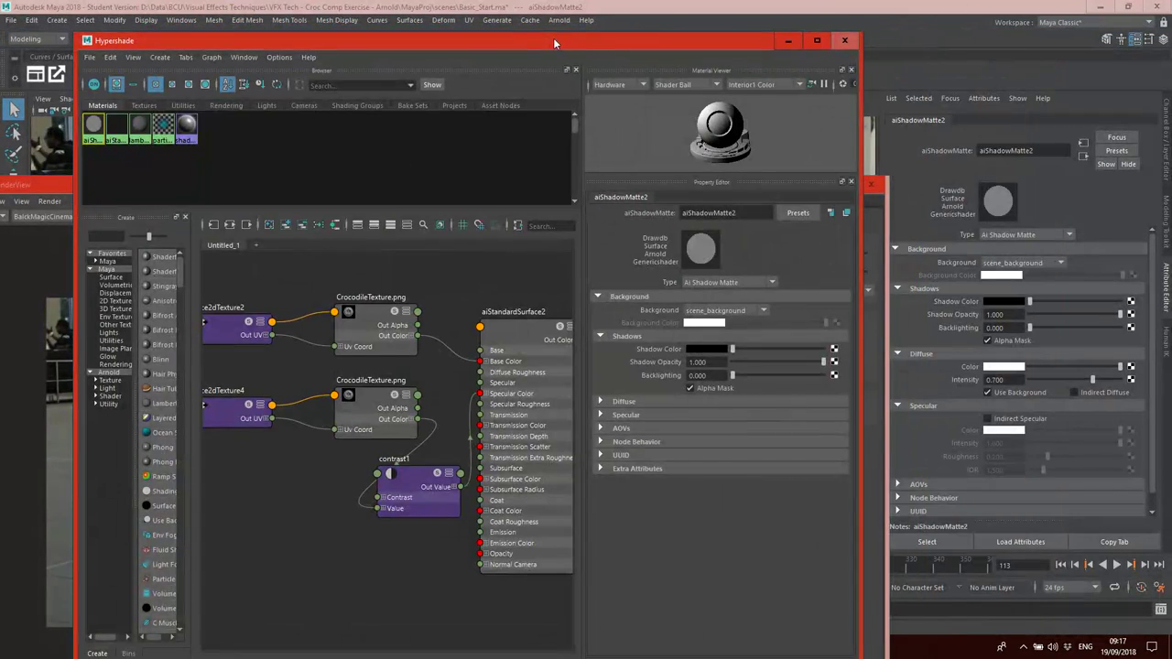
drag(553, 37, 1162, 313)
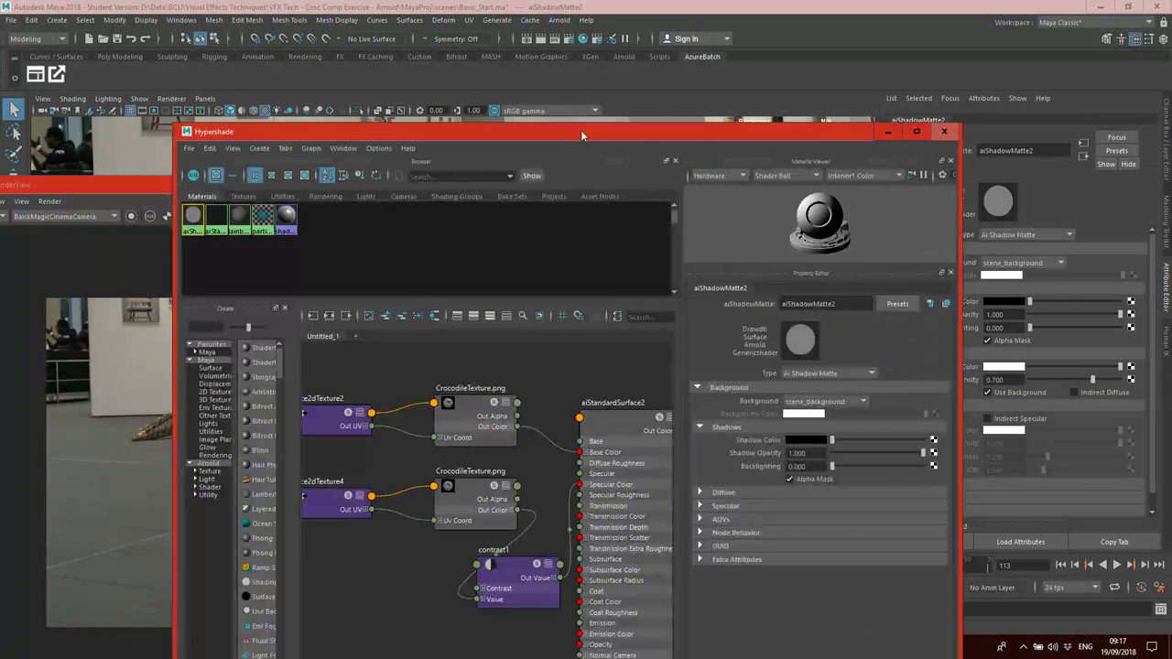
drag(580, 130, 489, 84)
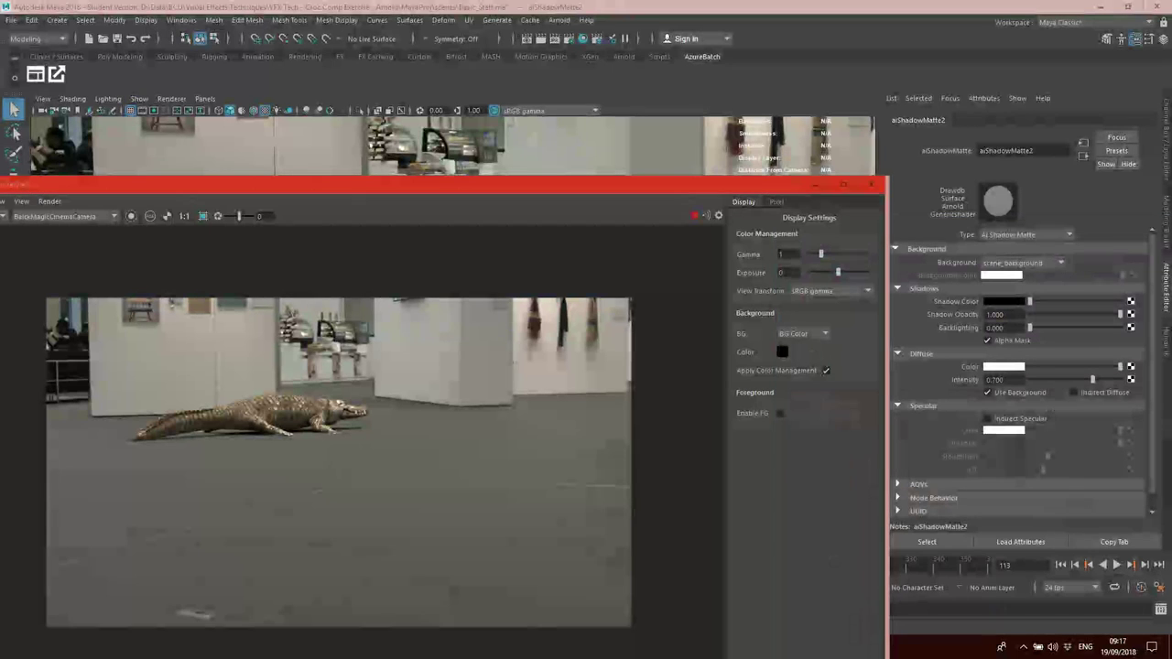
Step: Select the ground plane, open its material attributes and arrange the Arnold RenderView window beside them
drag(594, 183, 574, 56)
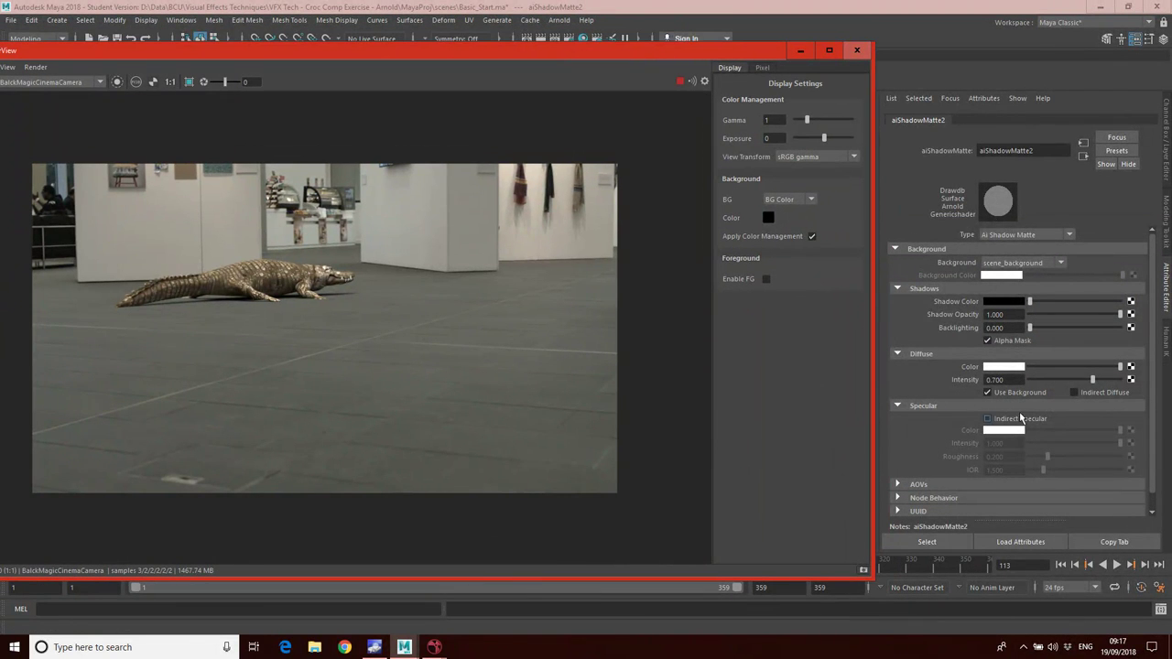
drag(659, 53, 696, 353)
click(577, 295)
right_click(586, 295)
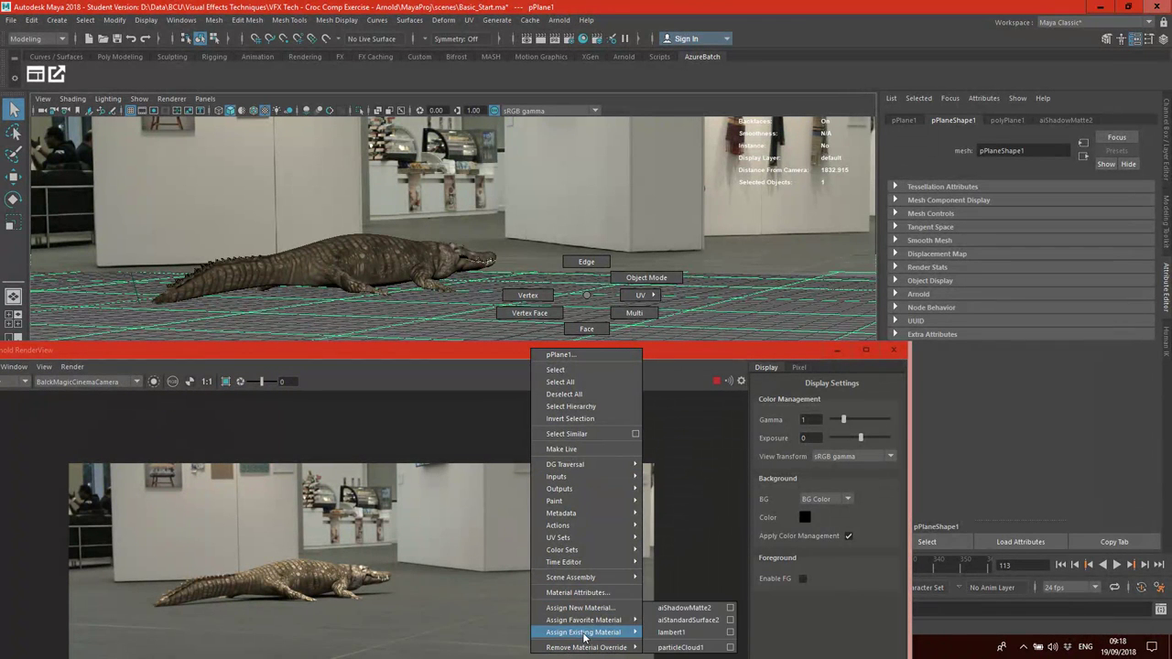
mouse_move(587, 578)
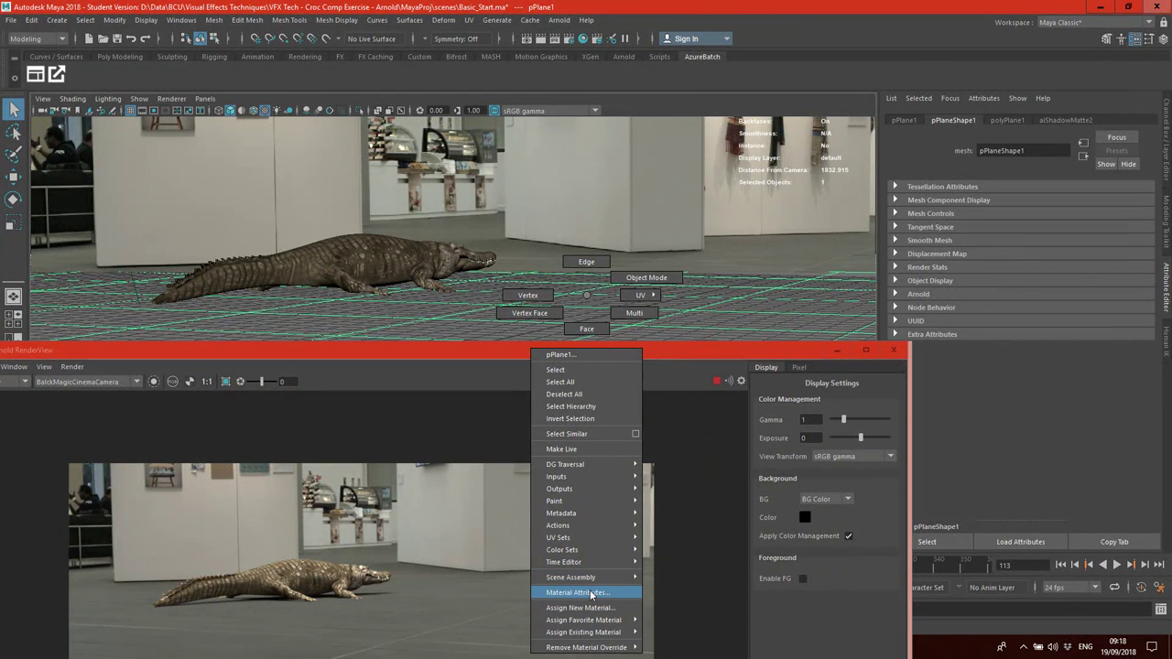
click(591, 595)
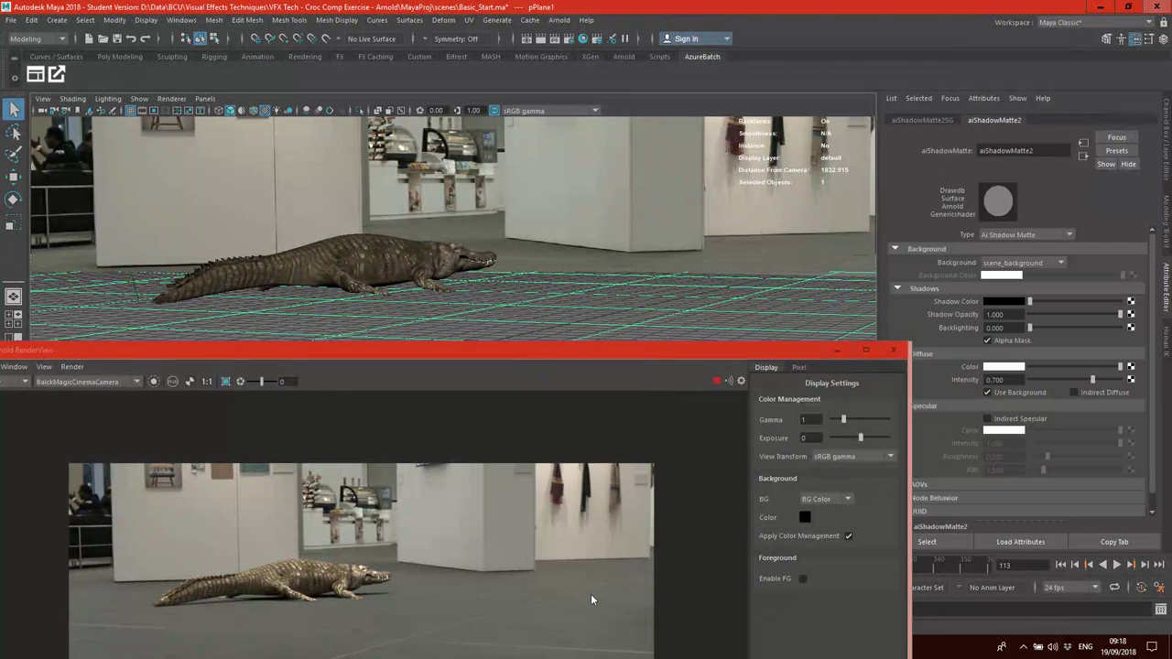
drag(663, 352, 671, 88)
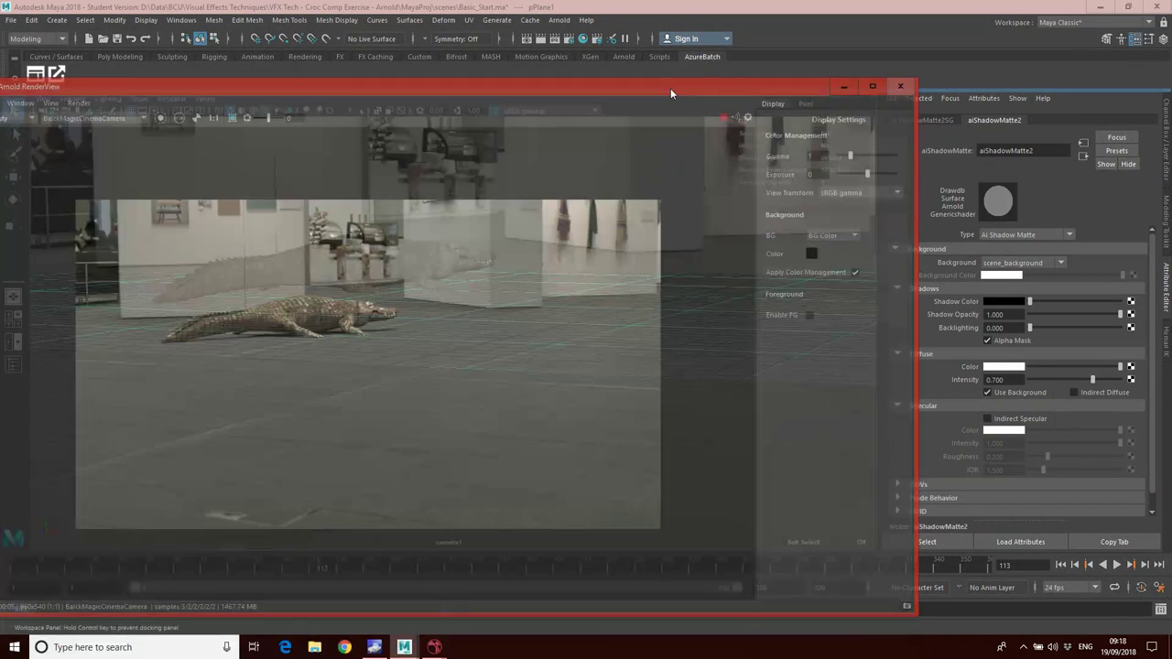
Step: Enable Indirect Specular on the aiShadowMatte2 material and lower the specular intensity to about 0.103, checking the reflection under the crocodile
click(1009, 420)
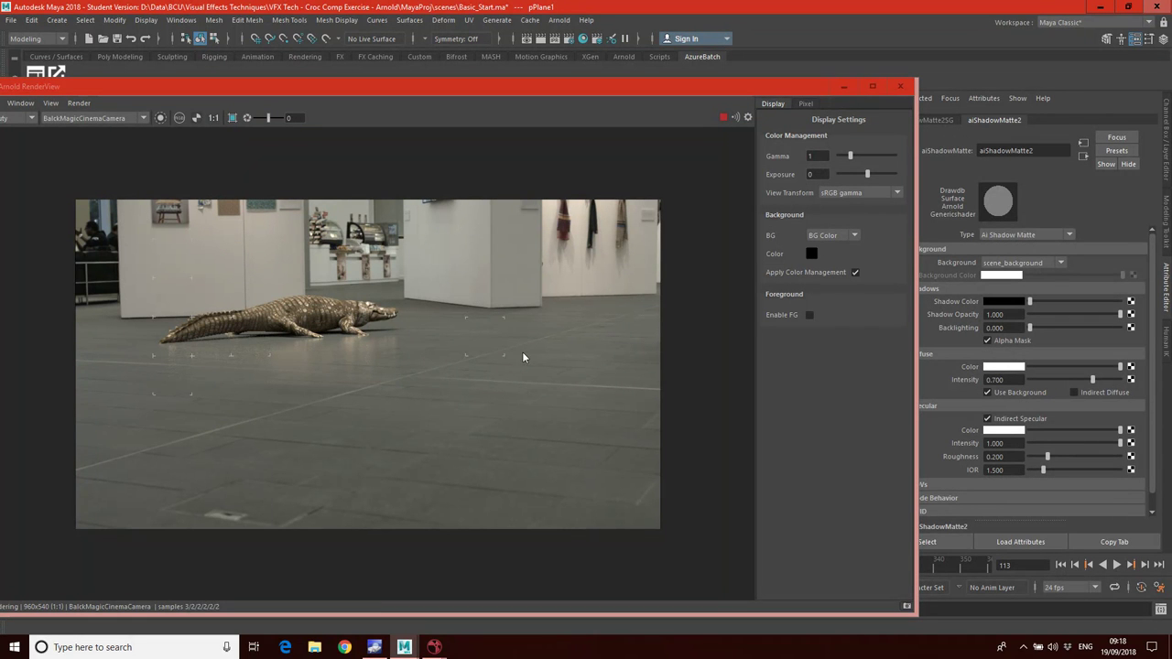
drag(1119, 445, 1038, 445)
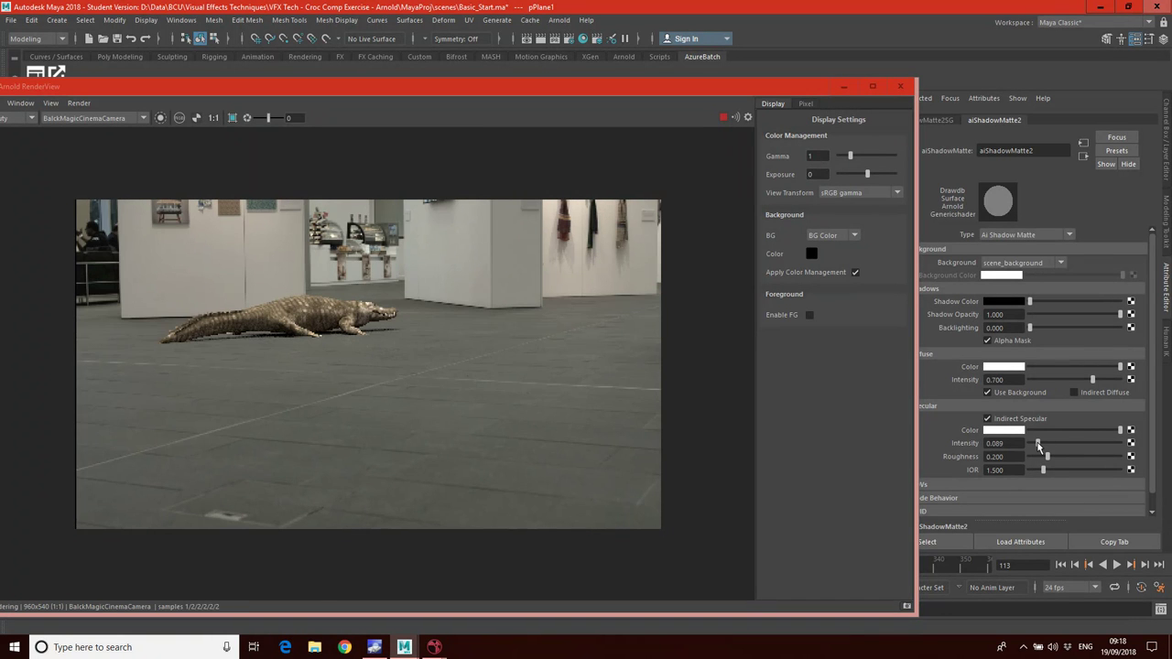
scroll(342, 340, up, 1)
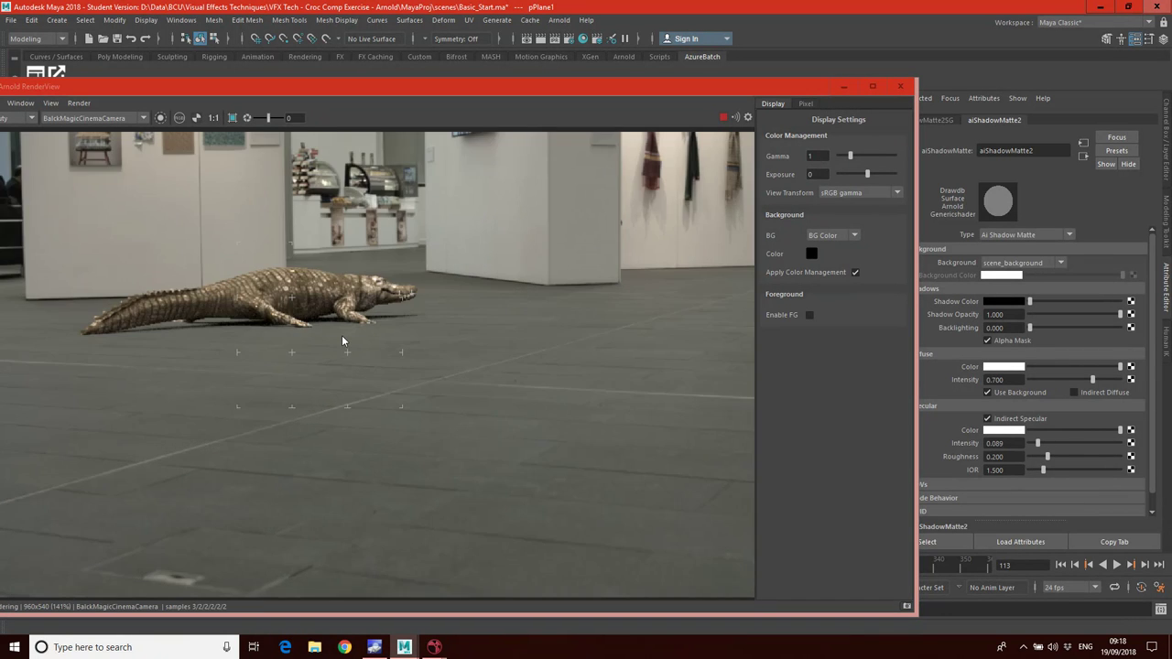
scroll(342, 340, up, 2)
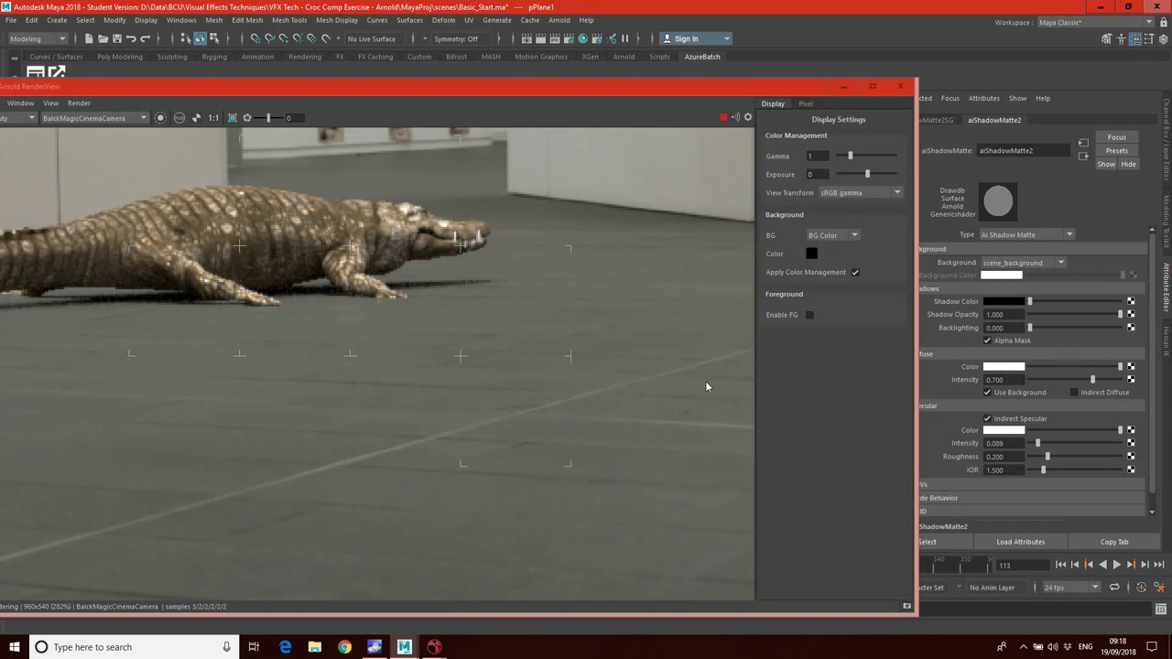
click(1045, 445)
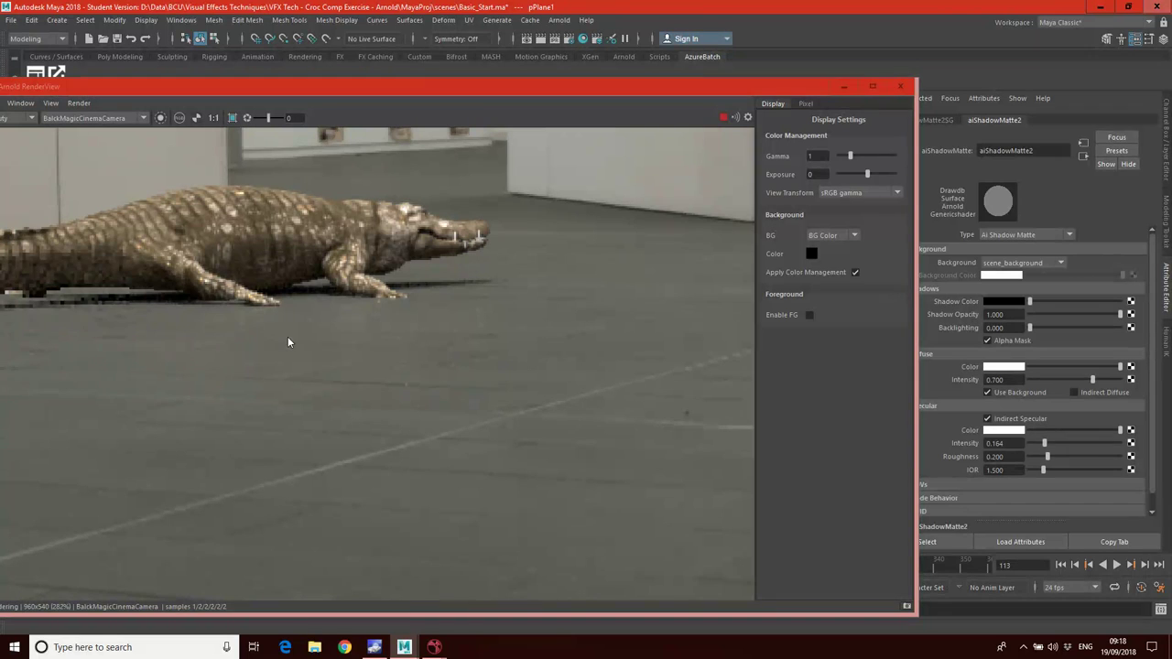
drag(1047, 445, 1040, 447)
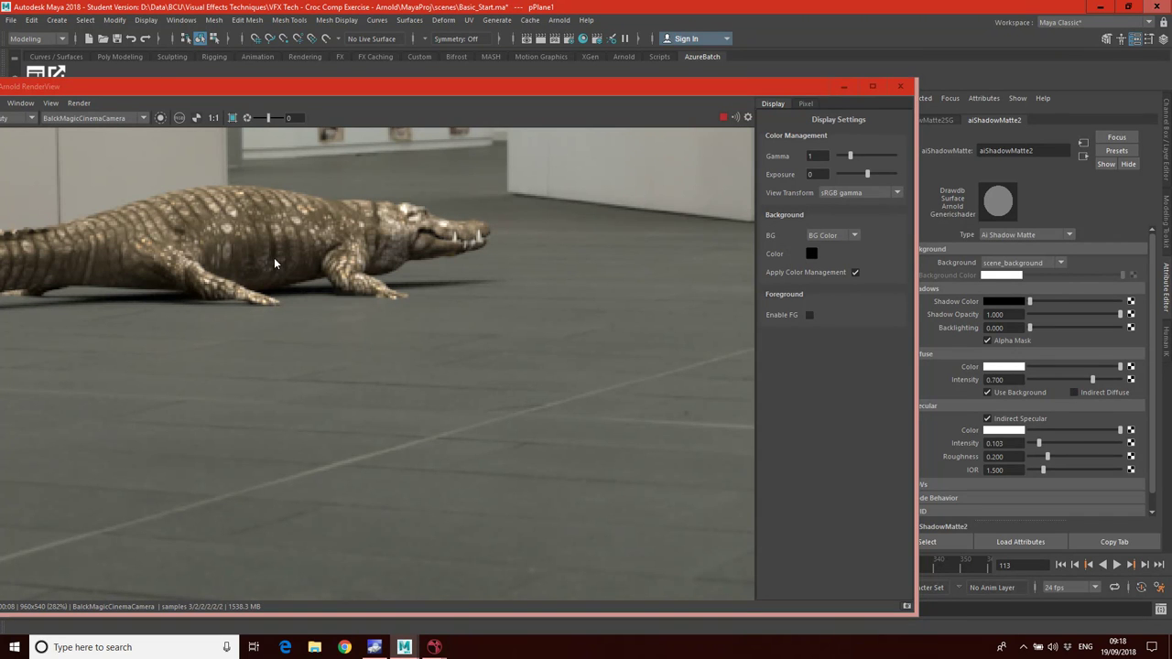
Step: Enable Indirect Diffuse on the aiShadowMatte2 material, toggling it off and on to compare its effect in the render
click(1097, 393)
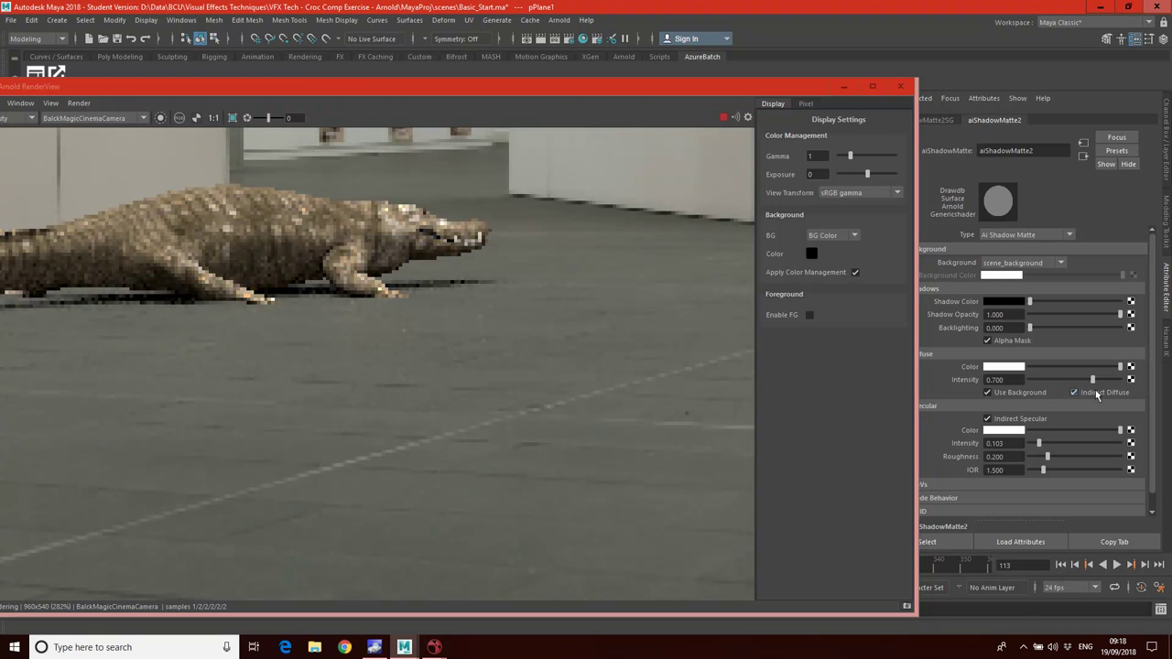
click(1074, 393)
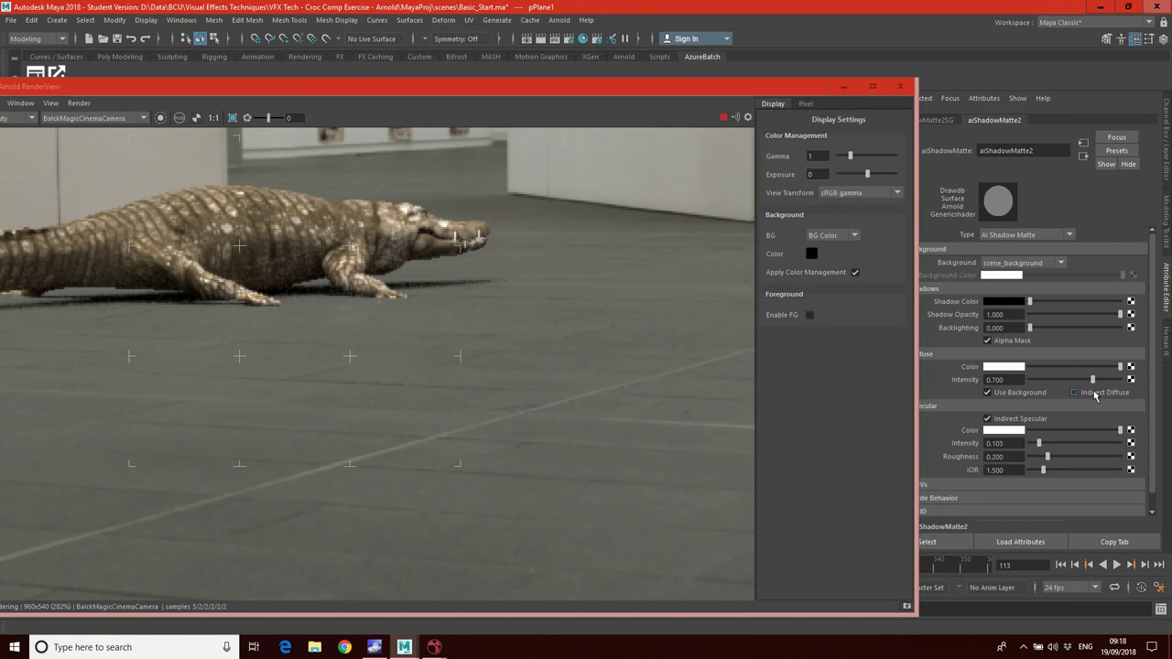
click(1095, 394)
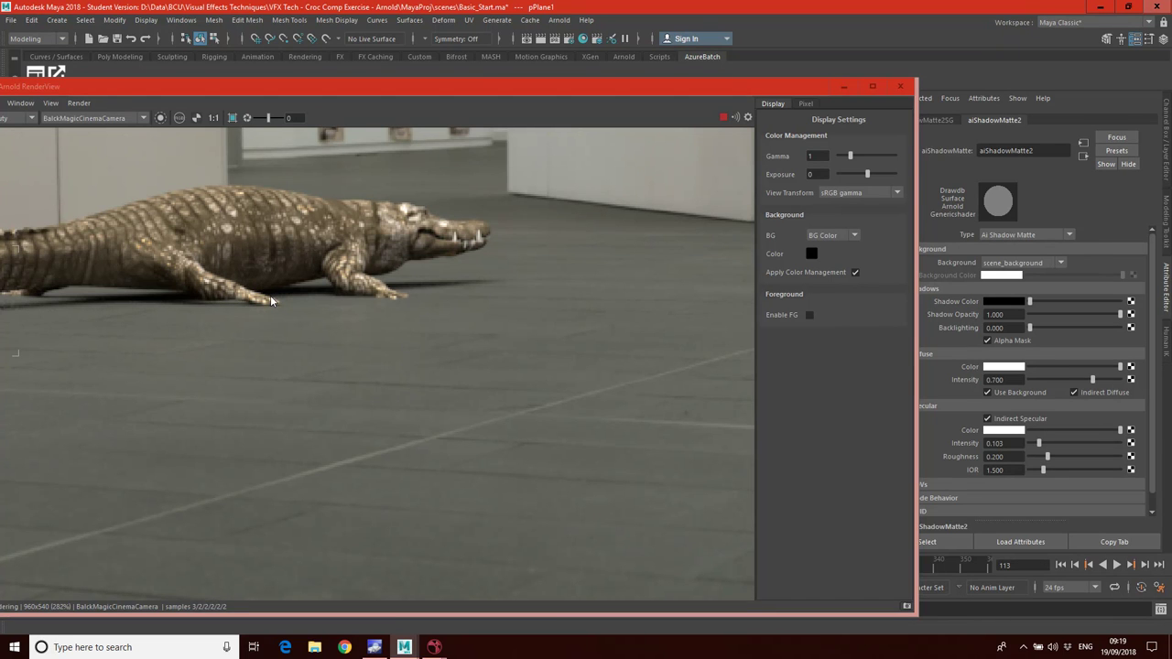
Step: Close the Arnold RenderView, open the AOV section of the Render Settings and activate the Z AOV
click(902, 87)
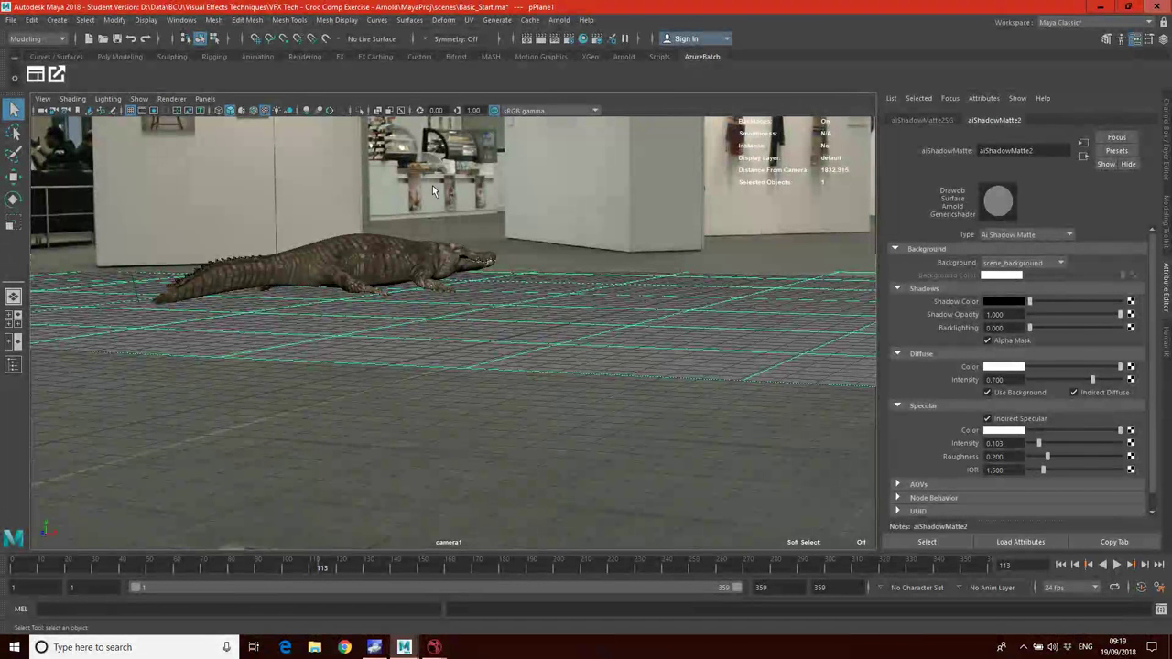
click(559, 20)
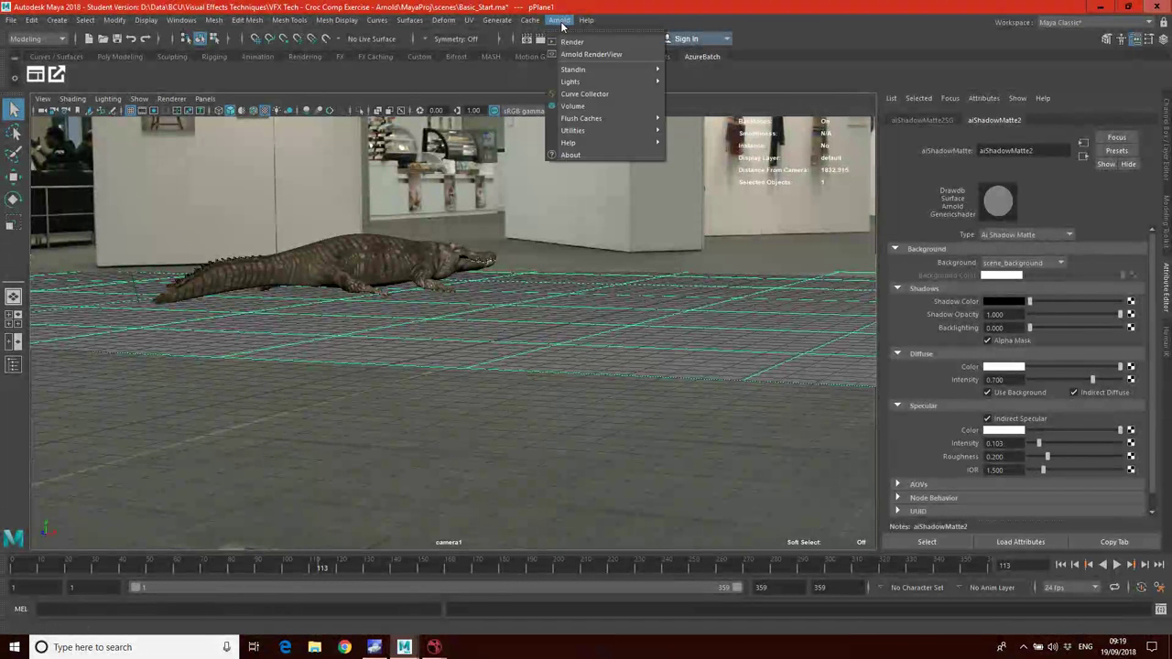
click(560, 20)
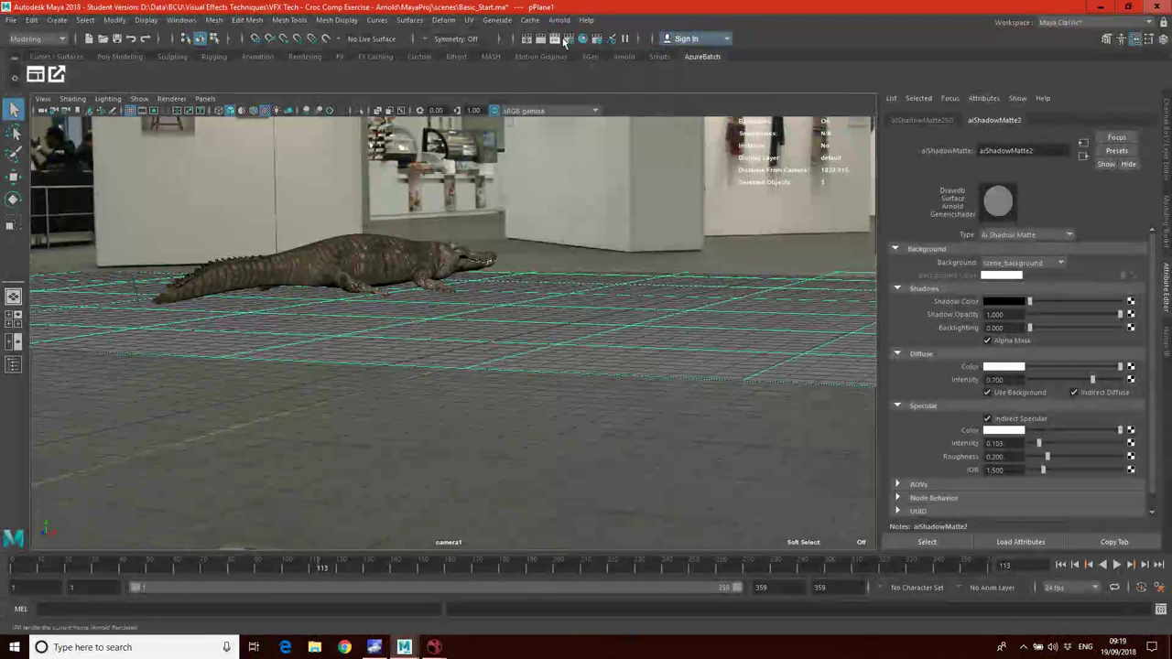
click(567, 39)
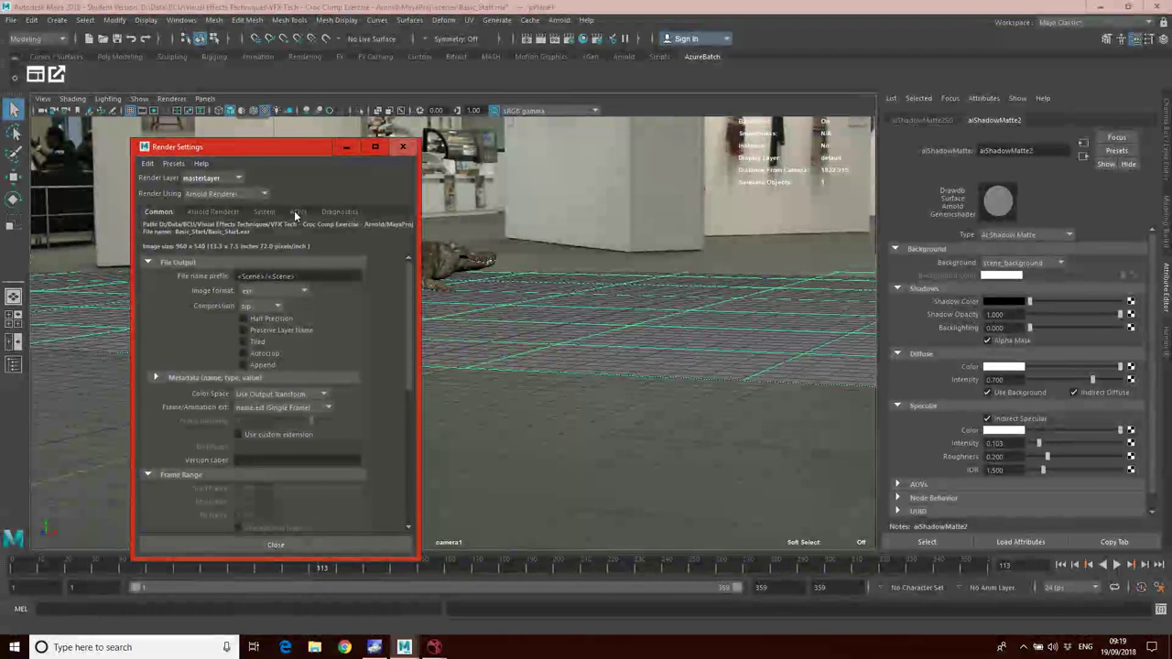
click(297, 211)
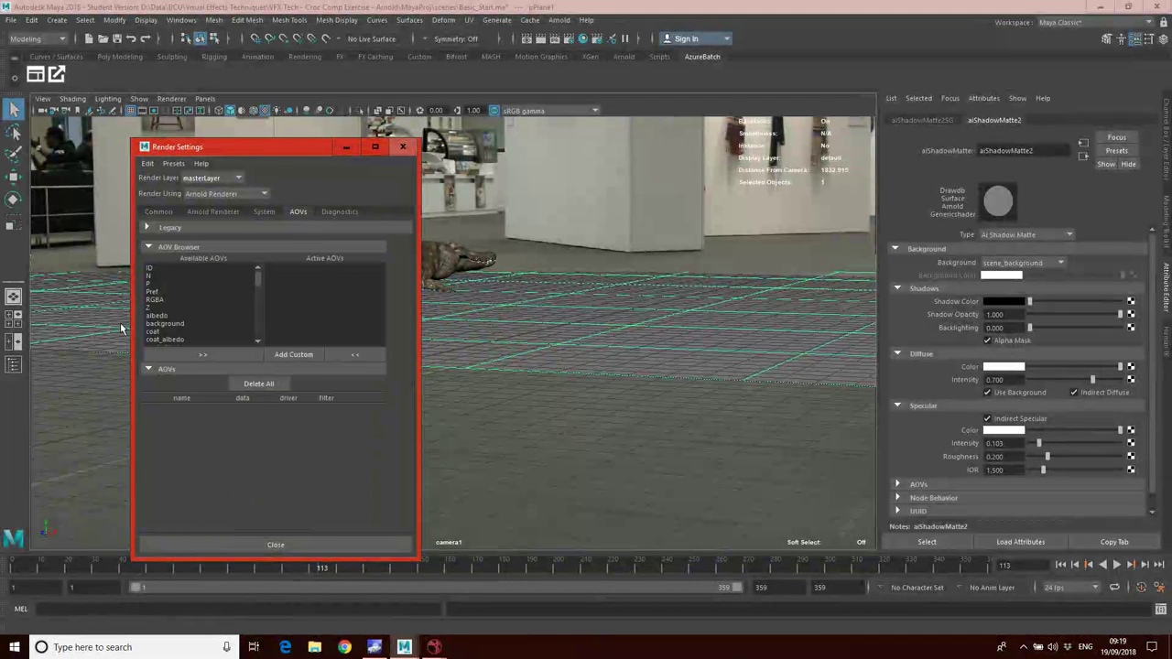
click(229, 307)
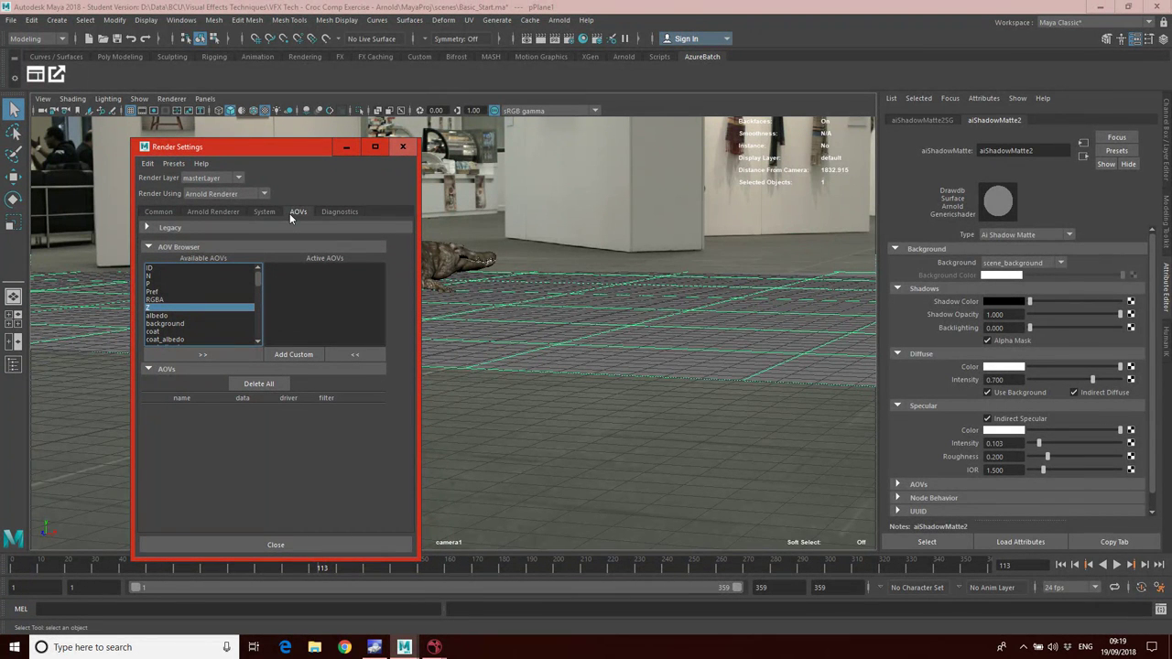
click(203, 355)
scroll(187, 312, down, 2)
scroll(188, 320, down, 6)
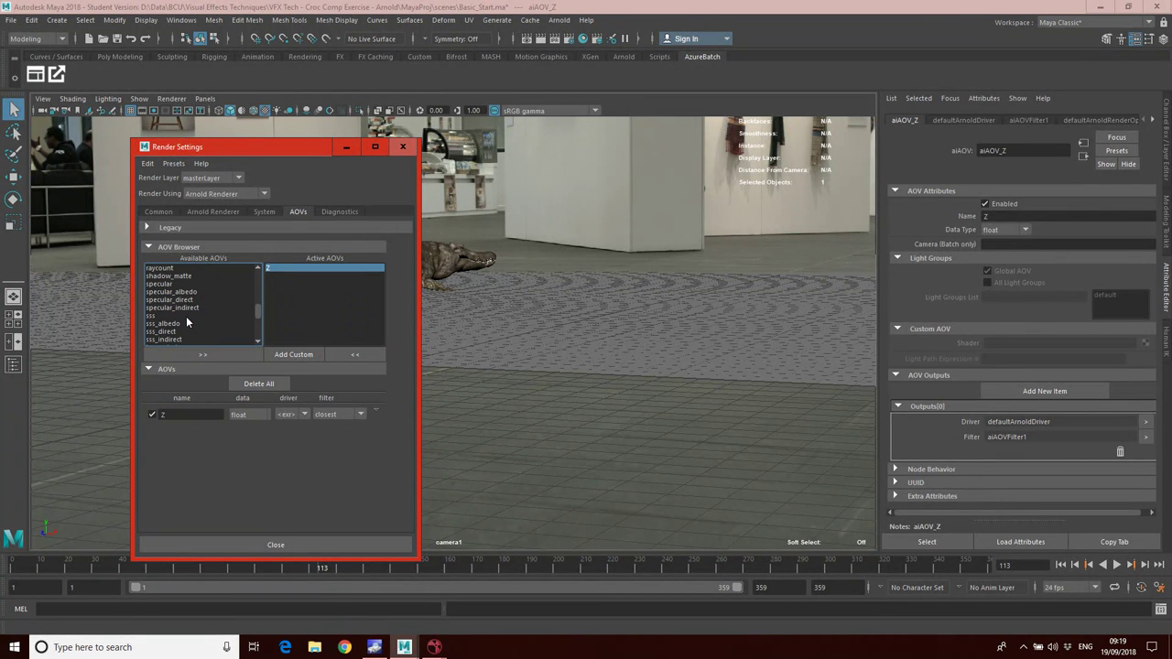
click(161, 284)
click(203, 354)
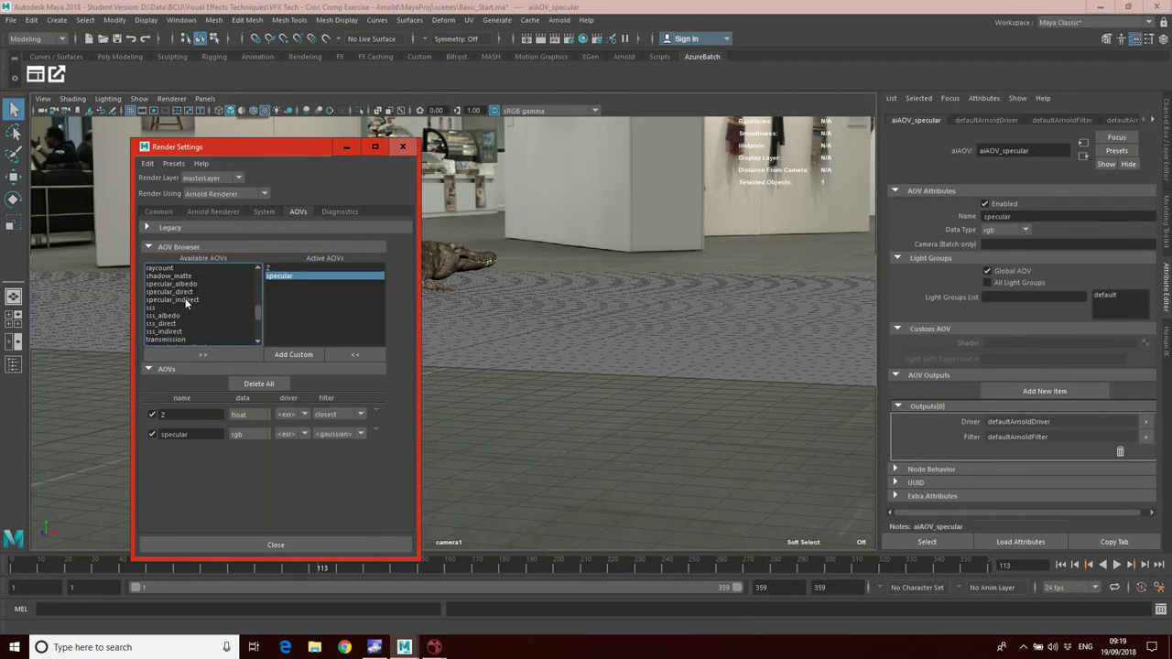
click(351, 355)
Step: Activate the specular_direct and specular_indirect AOVs
click(158, 301)
click(201, 354)
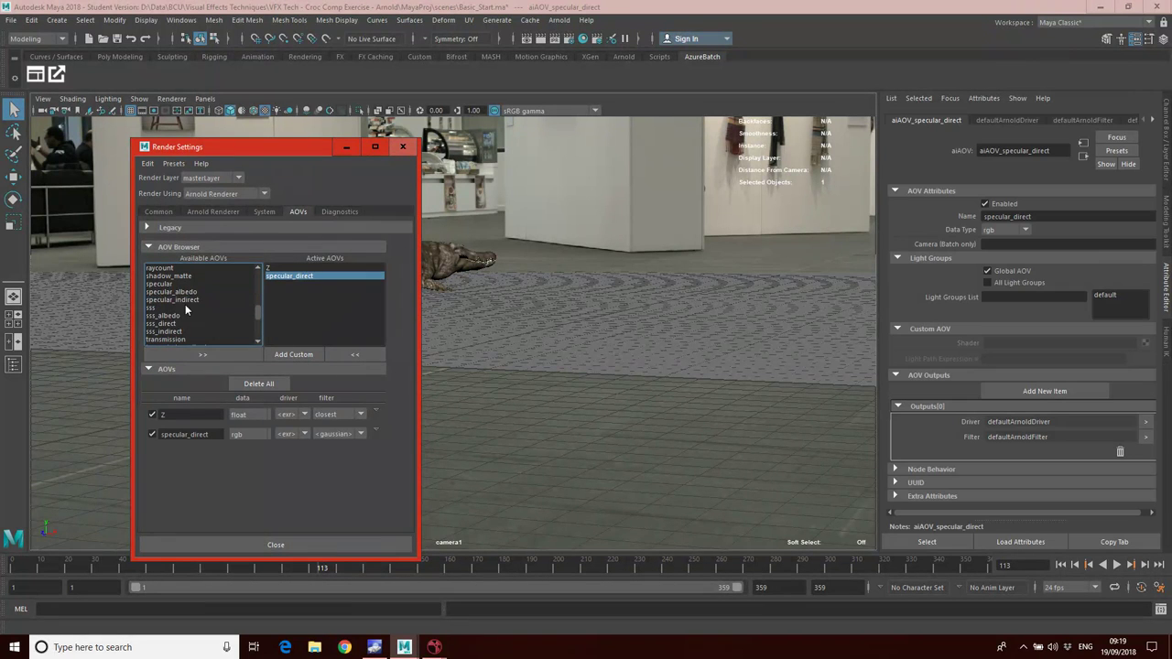
click(201, 354)
Step: Activate the diffuse_direct and diffuse_indirect AOVs
scroll(194, 317, down, 3)
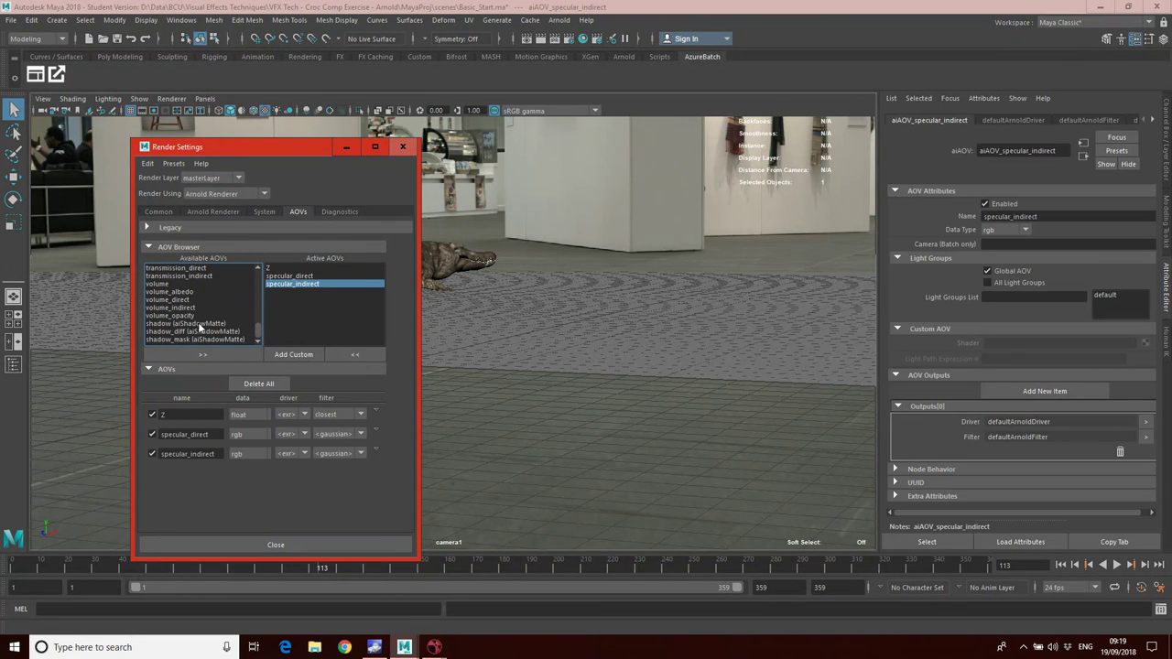
scroll(176, 305, up, 10)
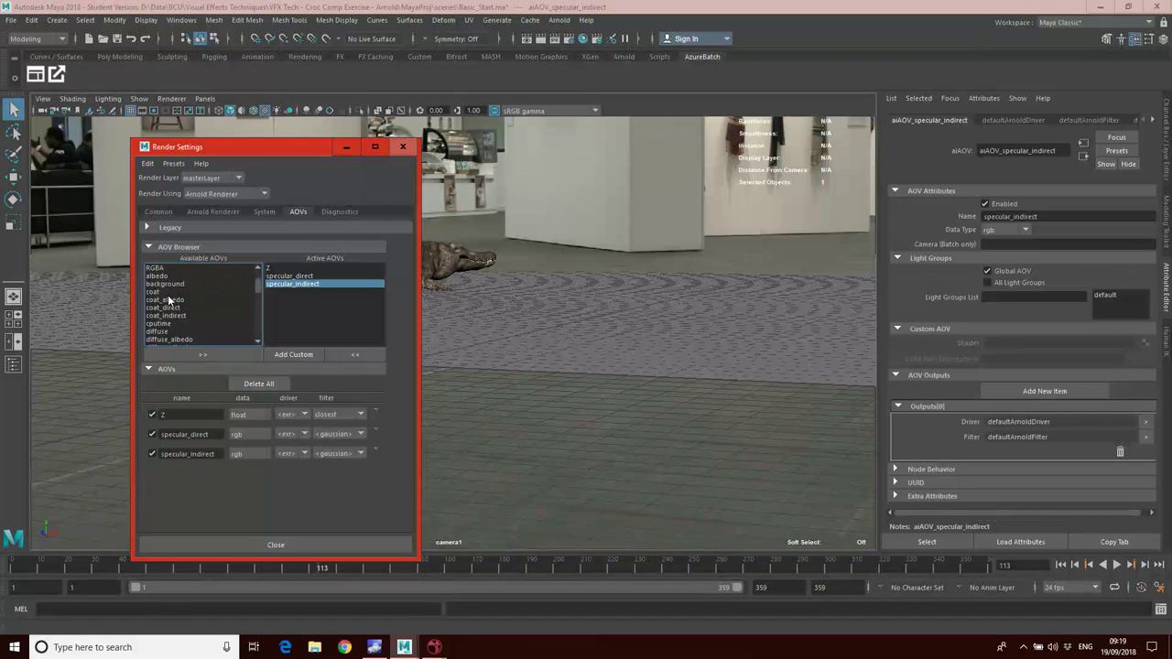
click(178, 324)
click(185, 353)
click(181, 324)
click(193, 355)
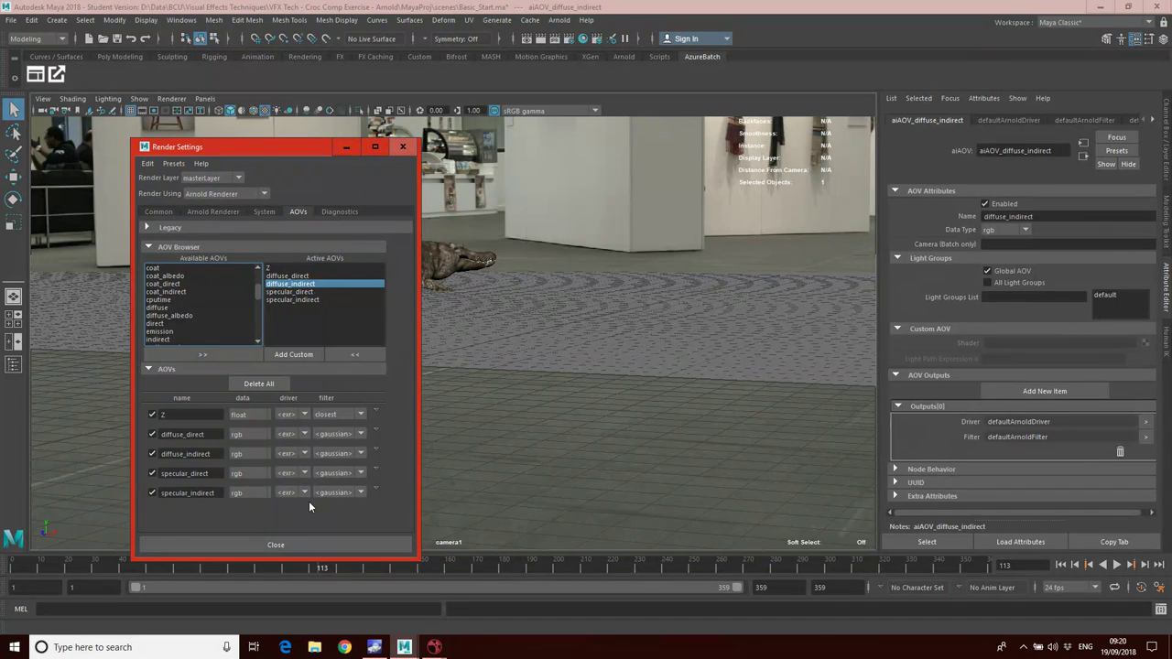
Step: Activate the shadow_diff (aiShadowMatte) AOV from the available AOVs
scroll(179, 305, down, 5)
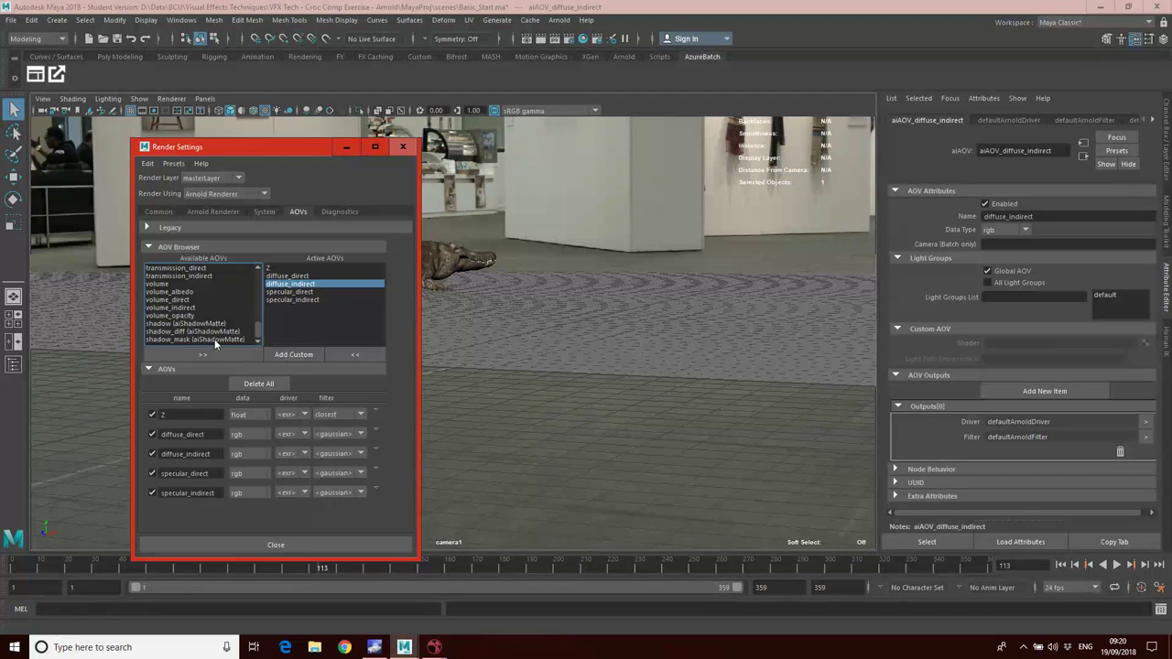
click(196, 332)
click(195, 353)
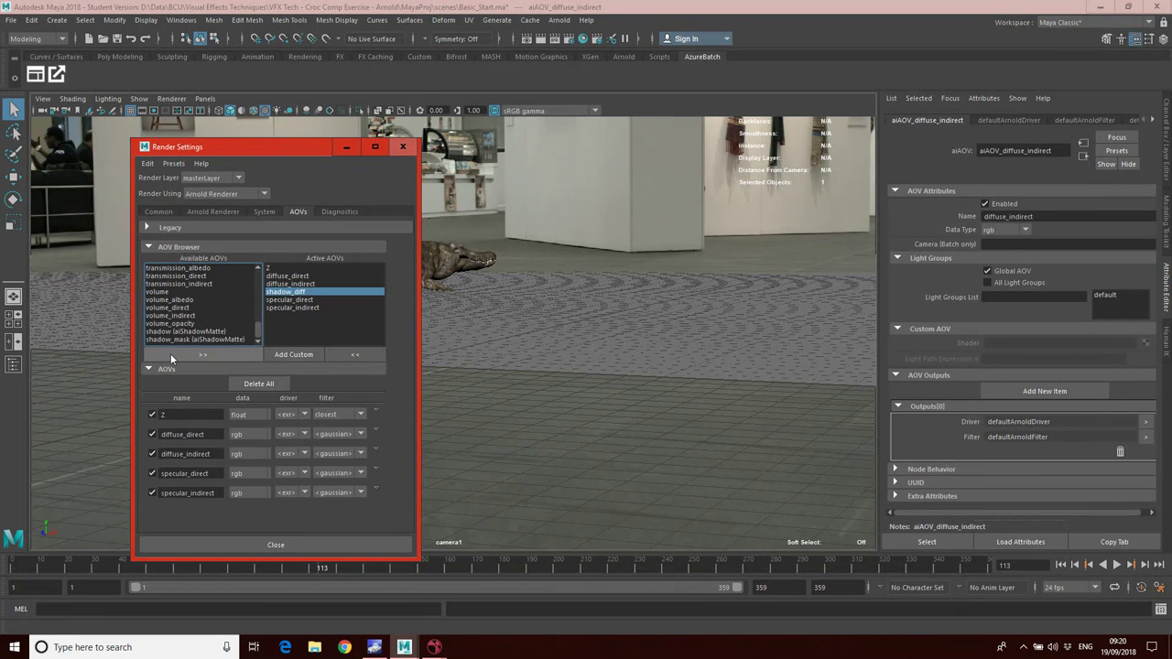
Step: Render the shot in the Arnold RenderView with the new AOVs and move the window fully into view
click(559, 19)
click(571, 43)
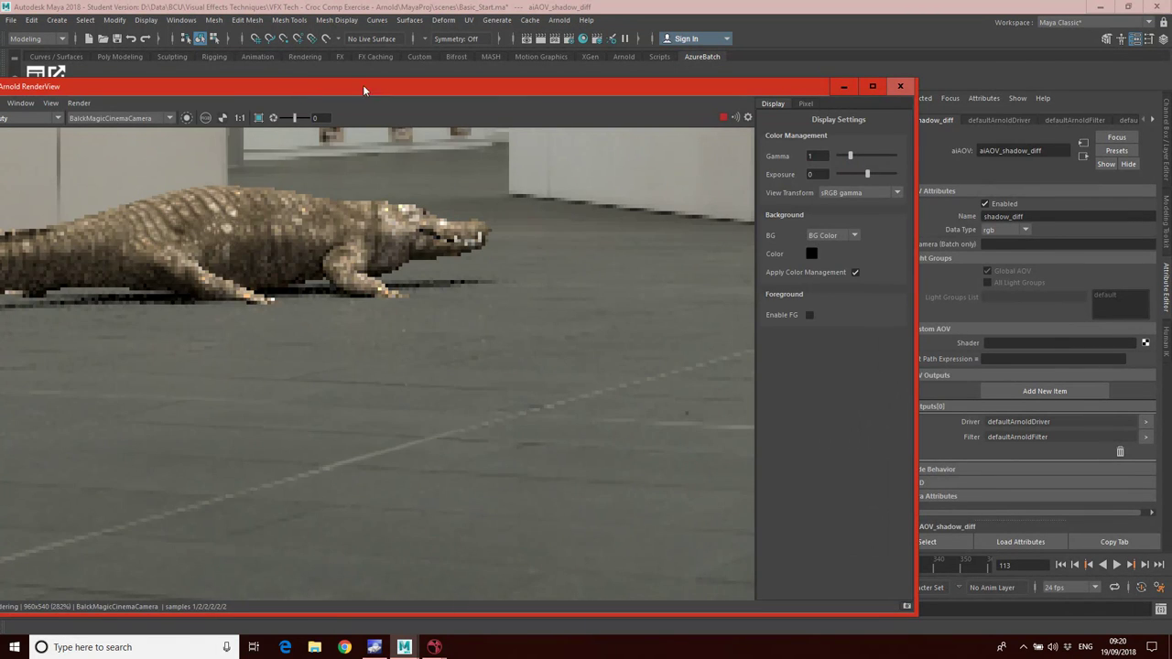
drag(363, 85, 381, 59)
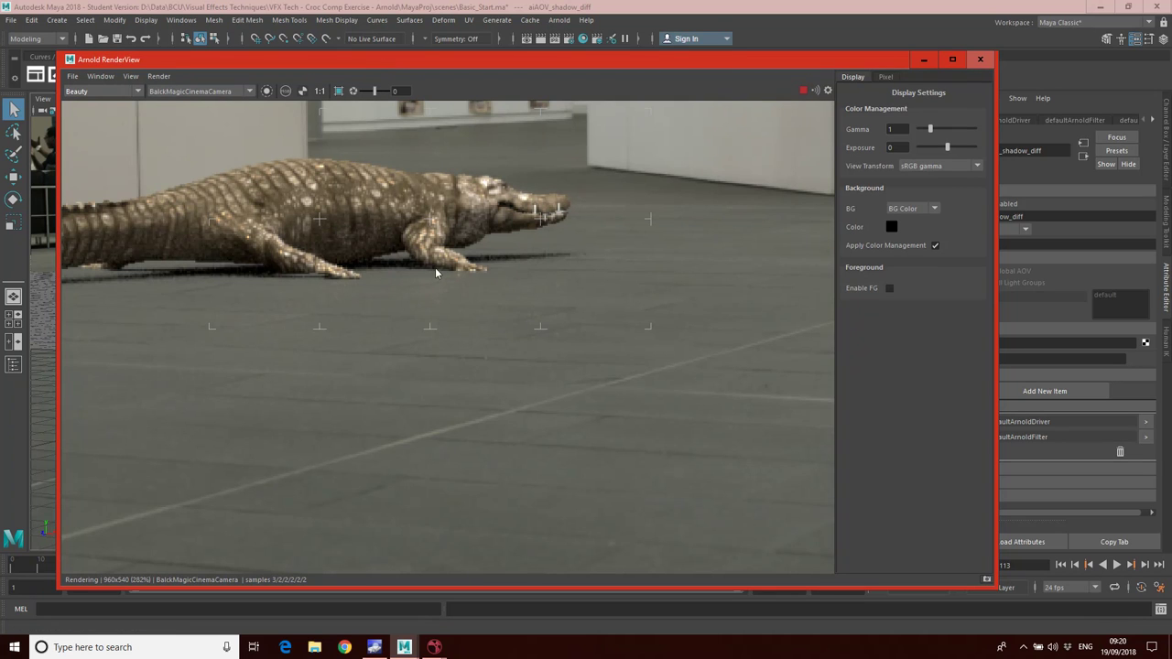
Step: Examine the diffuse_direct, diffuse_indirect, specular_direct and specular_indirect passes in the Arnold RenderView, ending with the whole specular_indirect frame
click(135, 94)
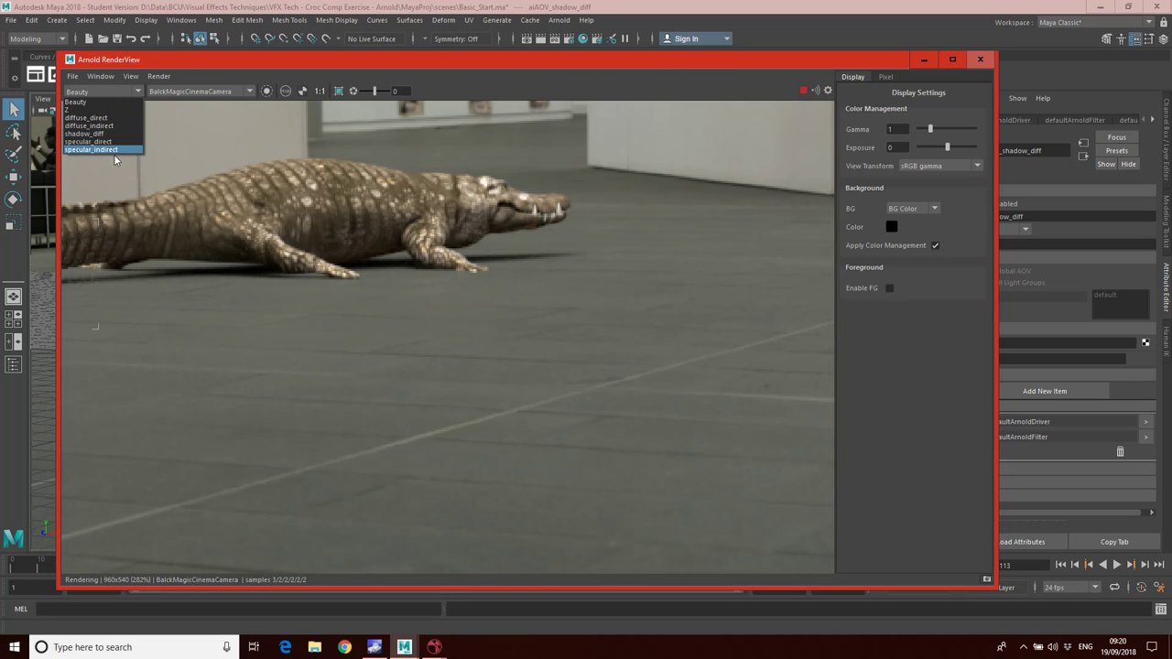
click(98, 118)
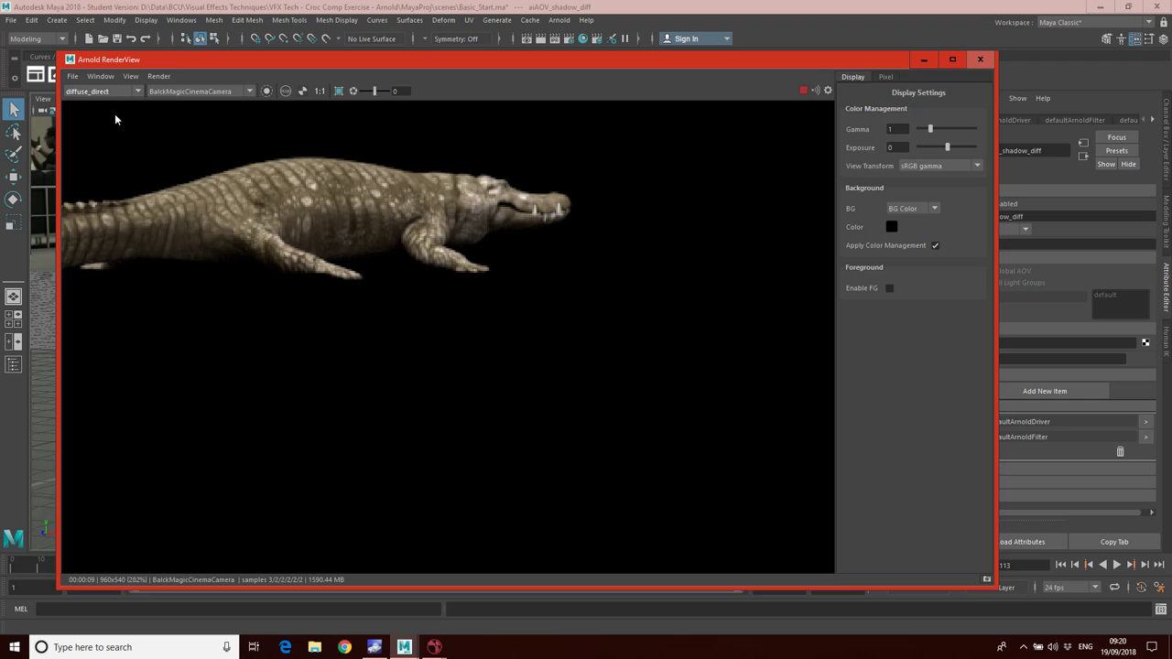
click(105, 92)
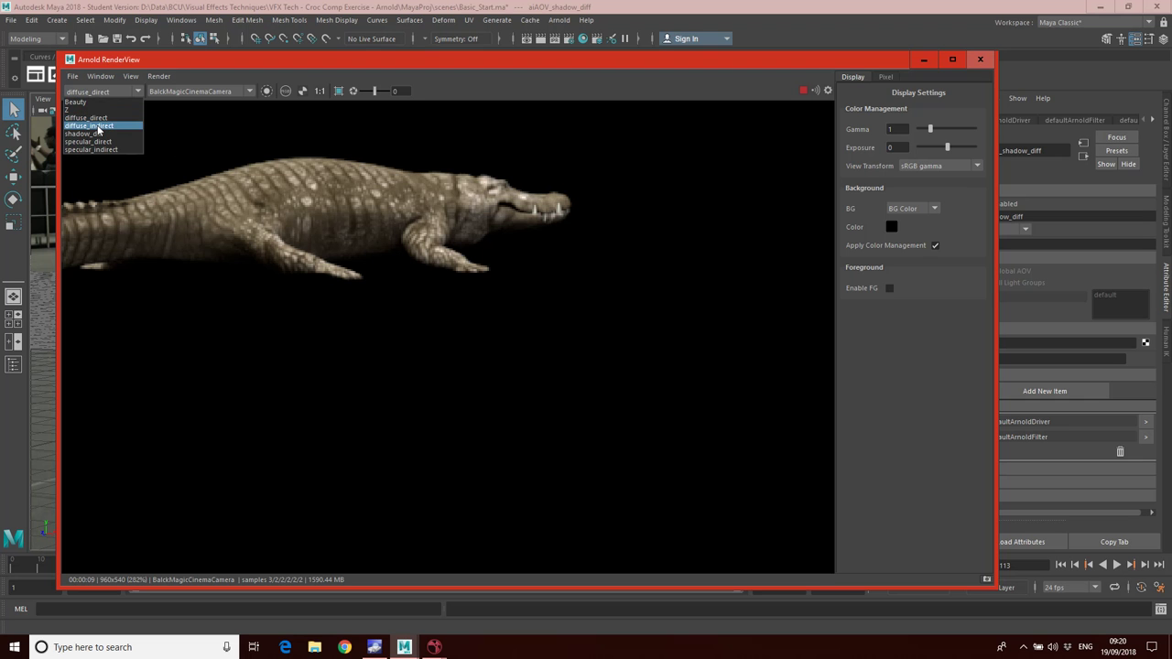
click(98, 128)
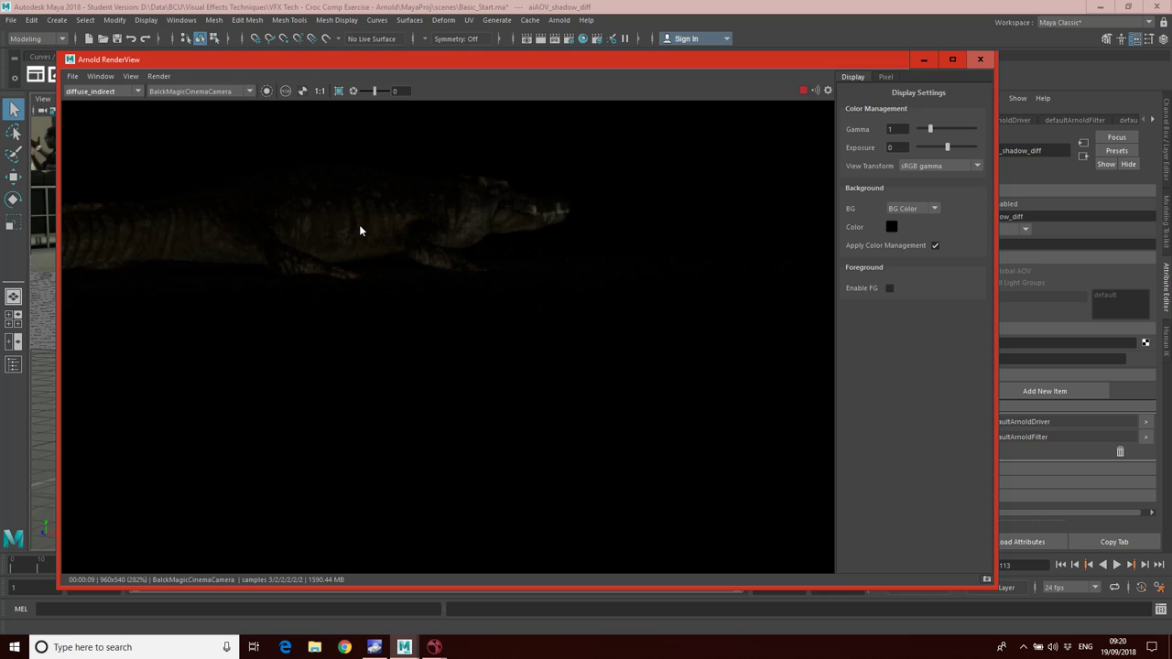
click(101, 91)
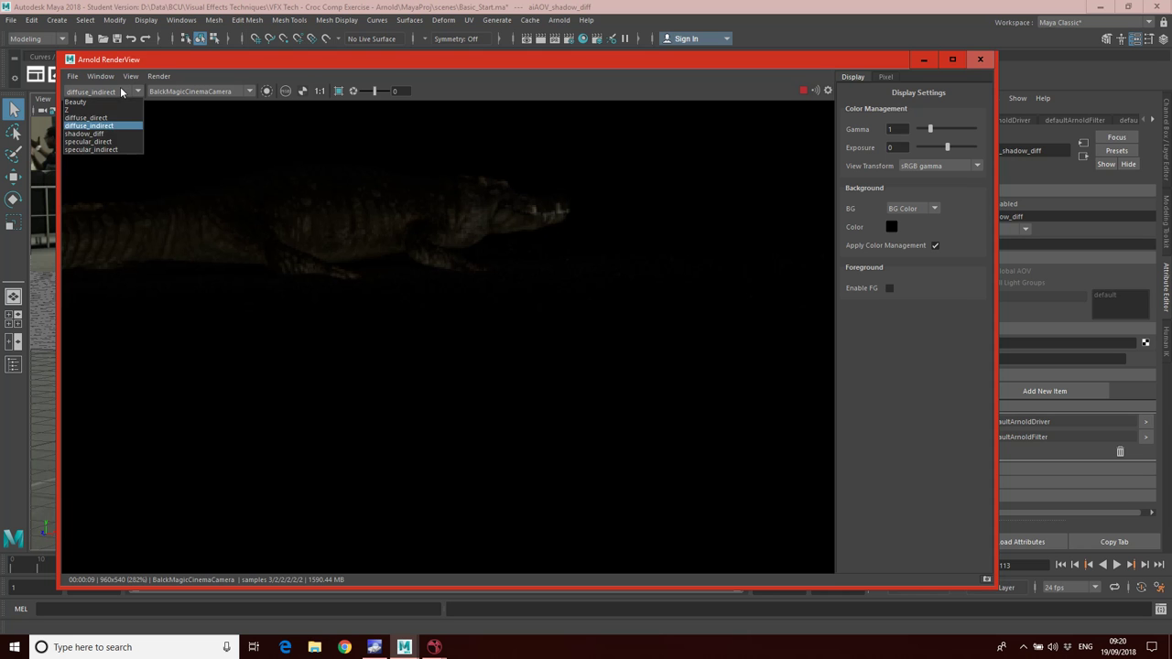
click(96, 142)
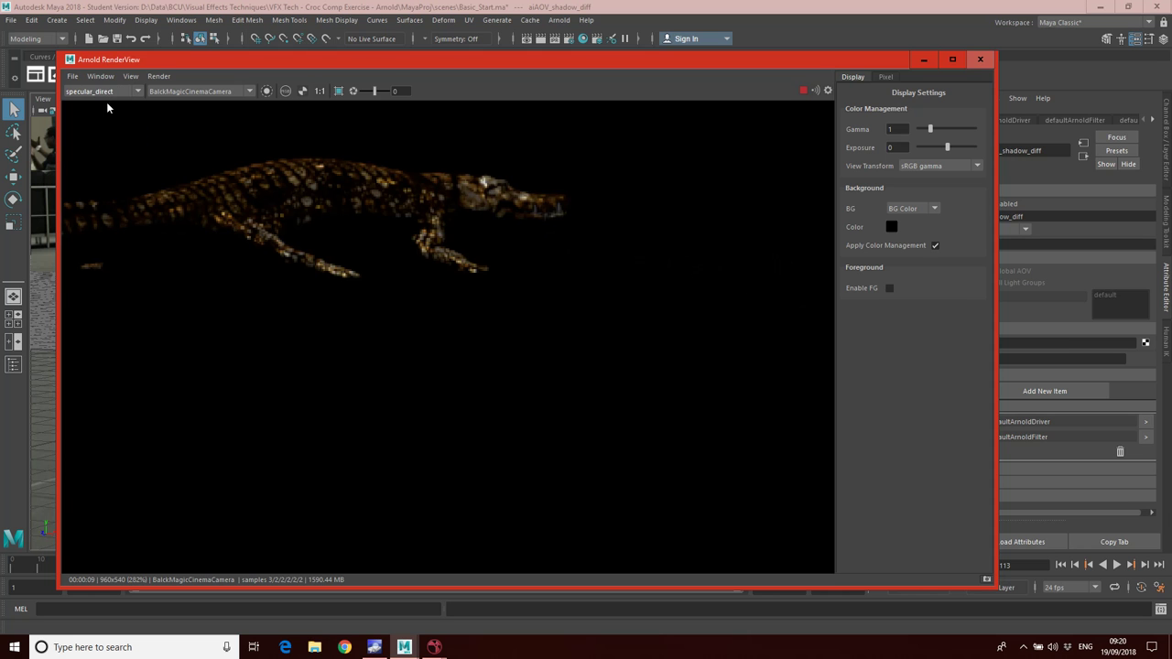
click(106, 91)
click(104, 156)
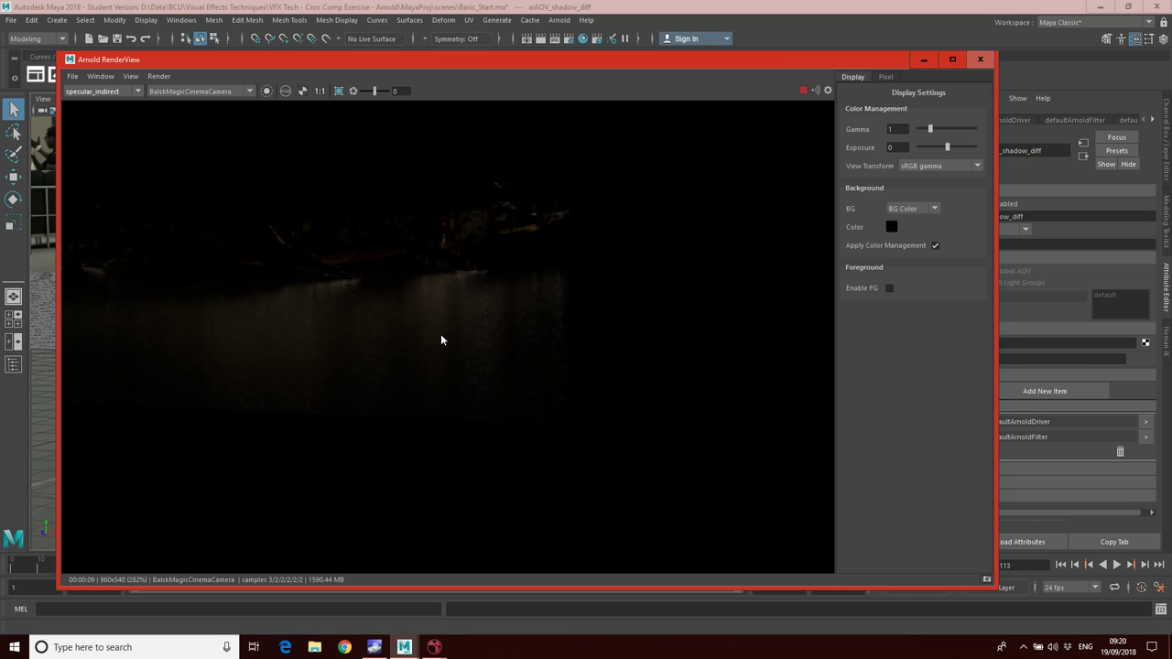
scroll(346, 275, down, 5)
scroll(353, 284, up, 2)
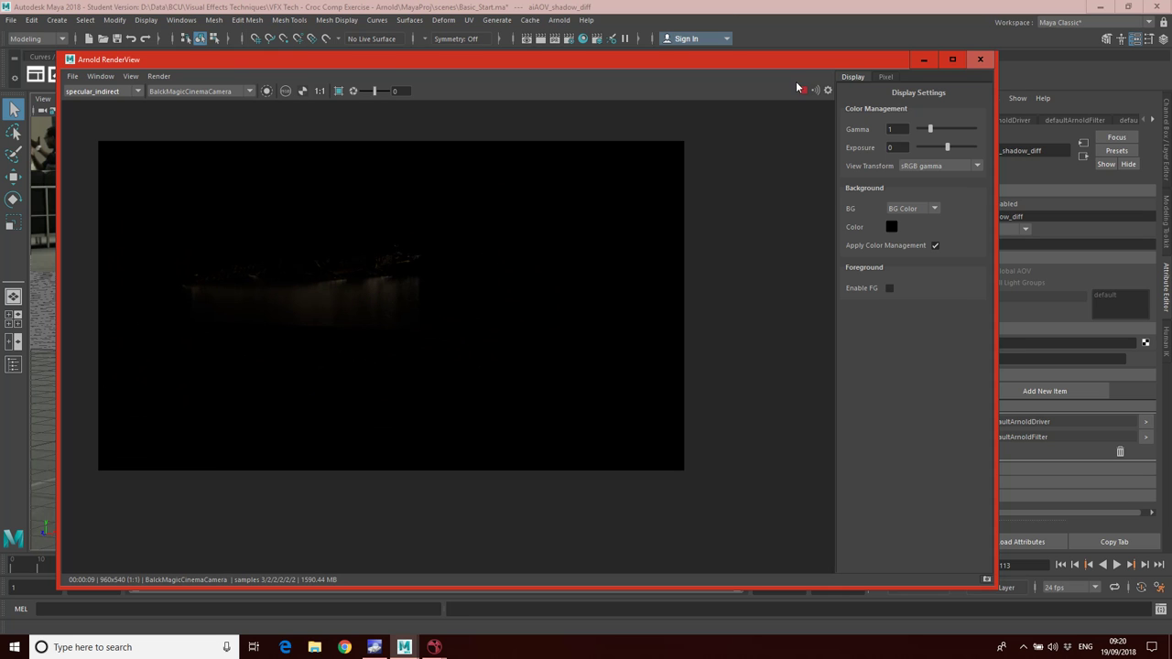
Step: Select the ground plane behind the RenderView, display its aiShadowMatte2 attributes and place the render window beside them with the specular_indirect pass showing
drag(738, 58, 707, 353)
click(686, 302)
right_click(685, 295)
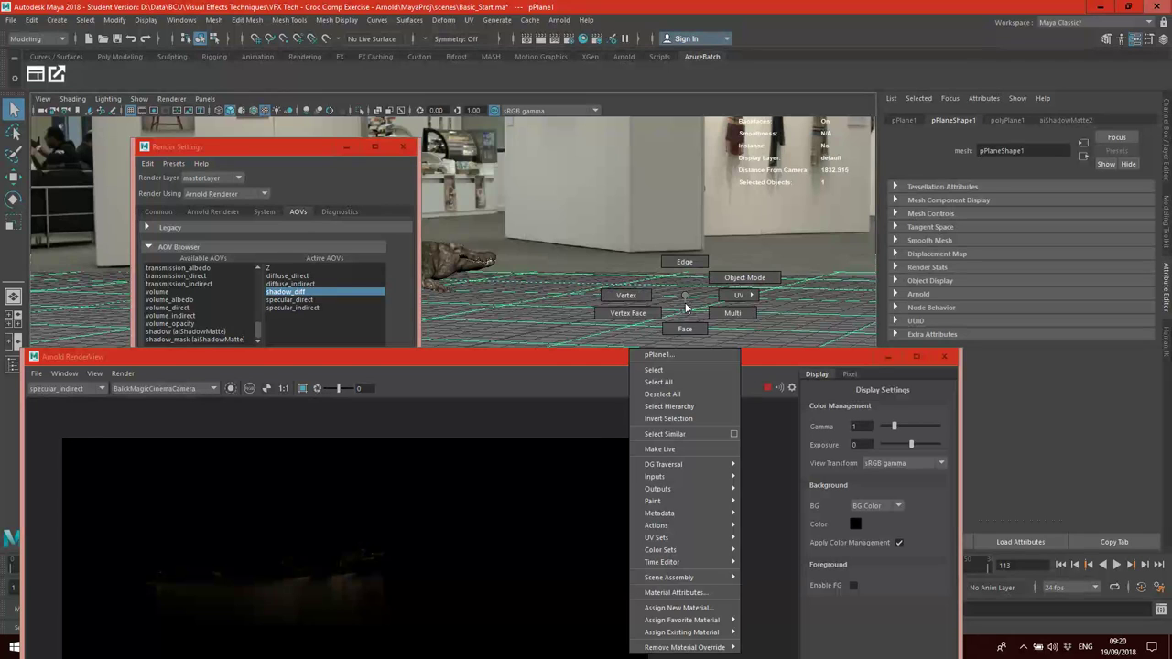
click(678, 591)
drag(672, 352, 614, 79)
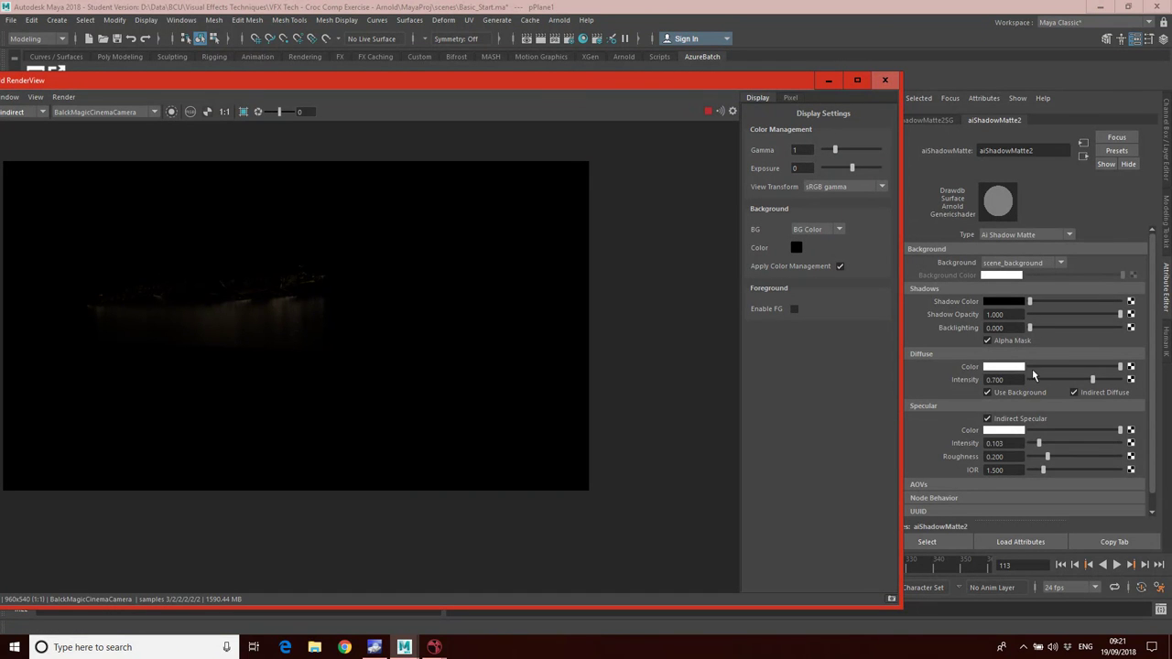
Step: Darken the specular colour of aiShadowMatte2 to a dark grey and set its specular intensity to 0.240
mouse_move(1038, 444)
mouse_down()
mouse_move(1086, 435)
mouse_move(1131, 449)
mouse_move(1117, 430)
mouse_move(1037, 436)
mouse_up()
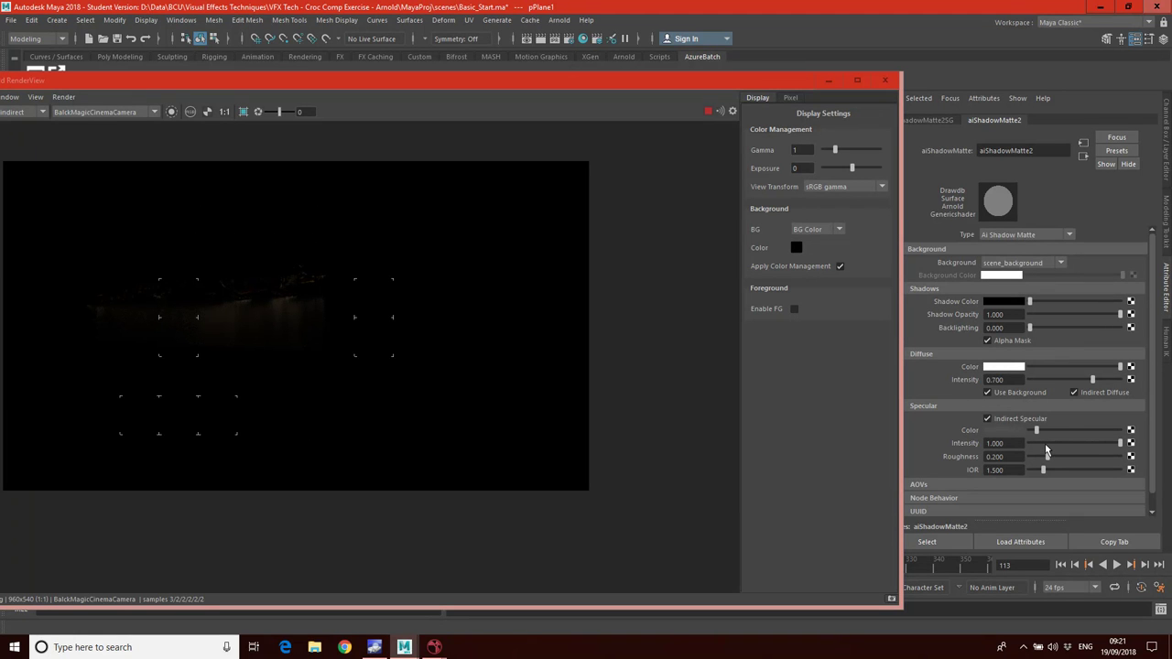
drag(1121, 444, 1040, 434)
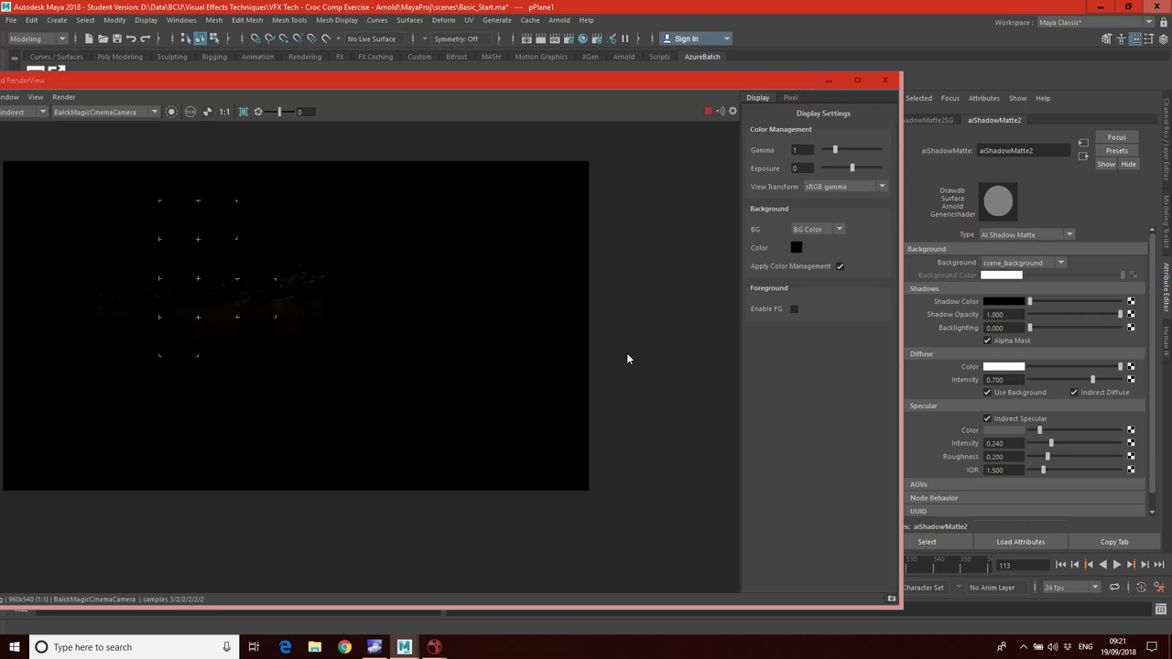
drag(1039, 430, 1045, 433)
drag(1044, 433, 1040, 434)
Step: Bring the Arnold RenderView fully into view and inspect the shadow_diff pass and the Beauty image
click(857, 80)
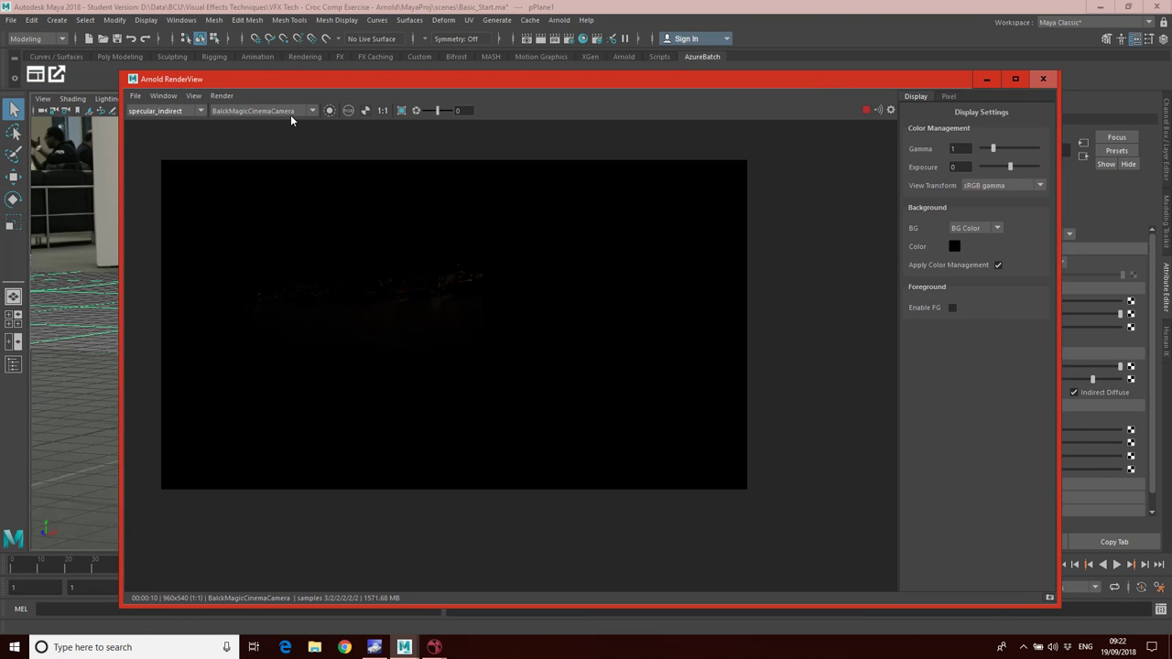
click(176, 111)
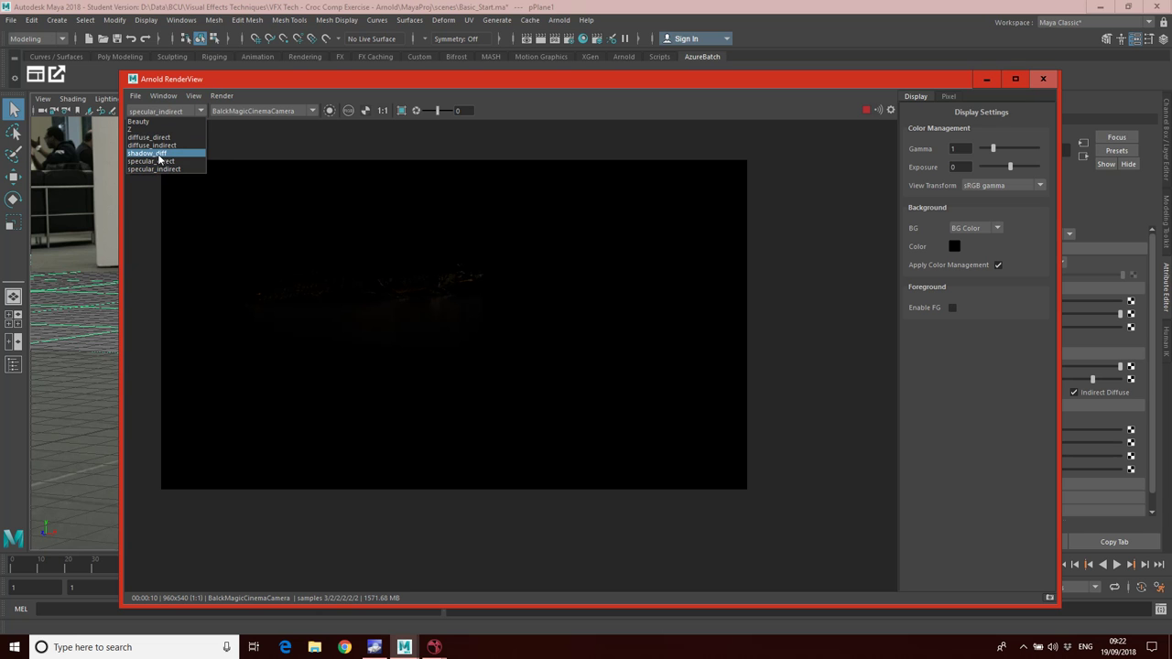
click(155, 156)
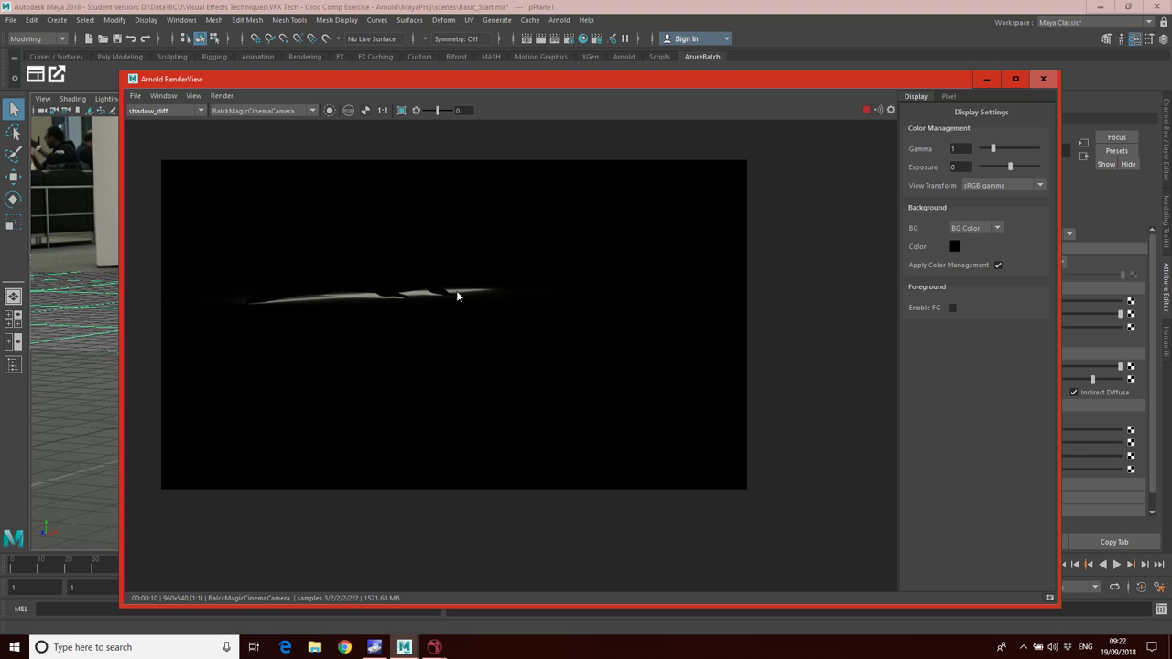
click(163, 111)
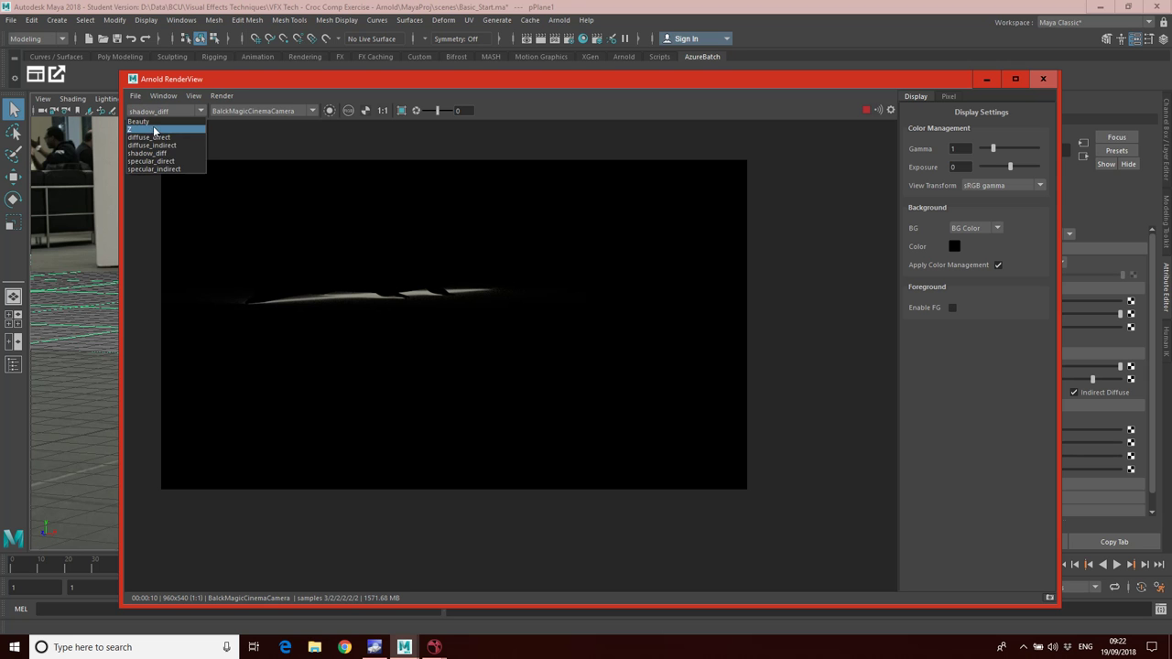
click(152, 129)
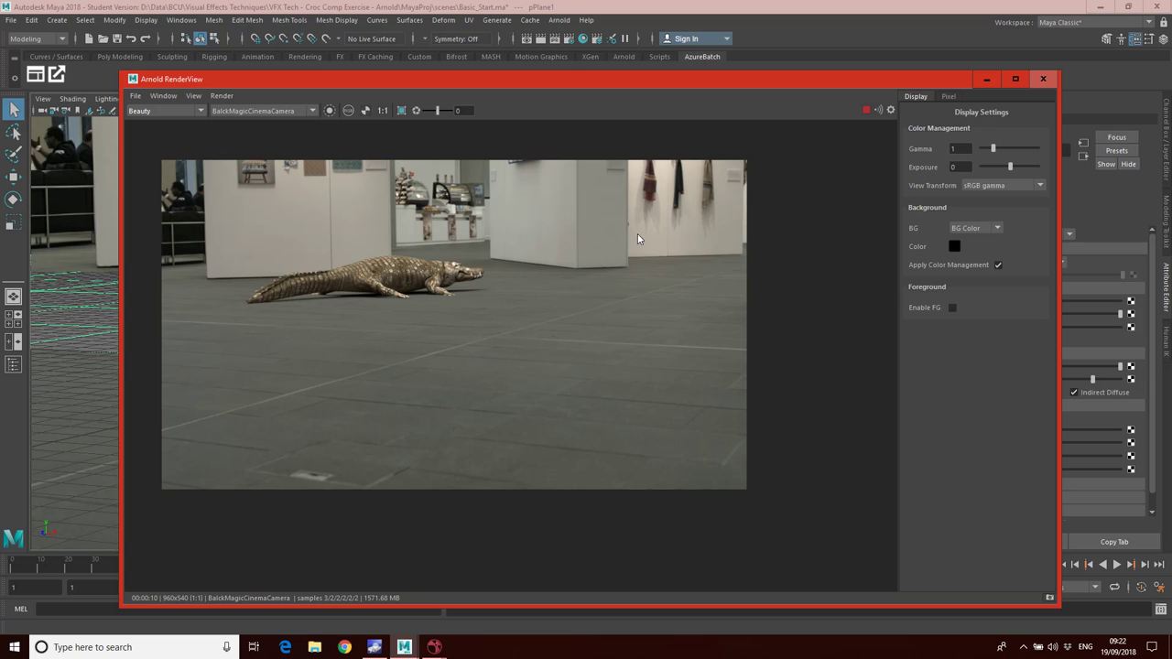
Step: Review the diffuse and specular passes, both direct and indirect, along with shadow_diff, ending on the shadow_diff pass
click(179, 111)
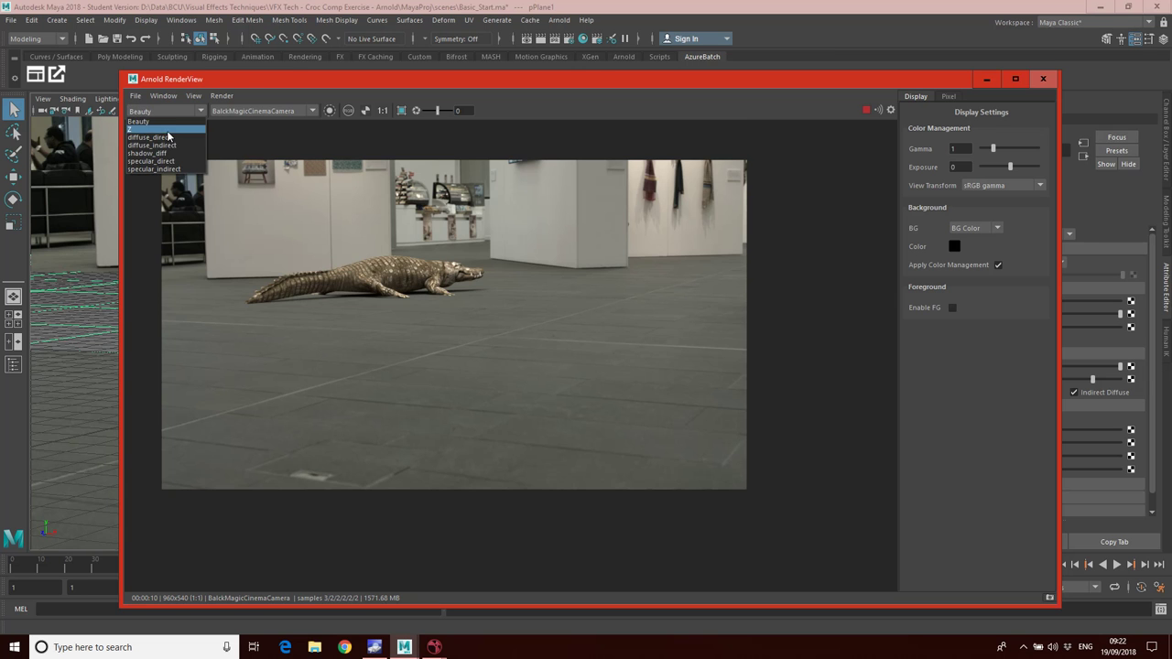
click(167, 134)
click(169, 111)
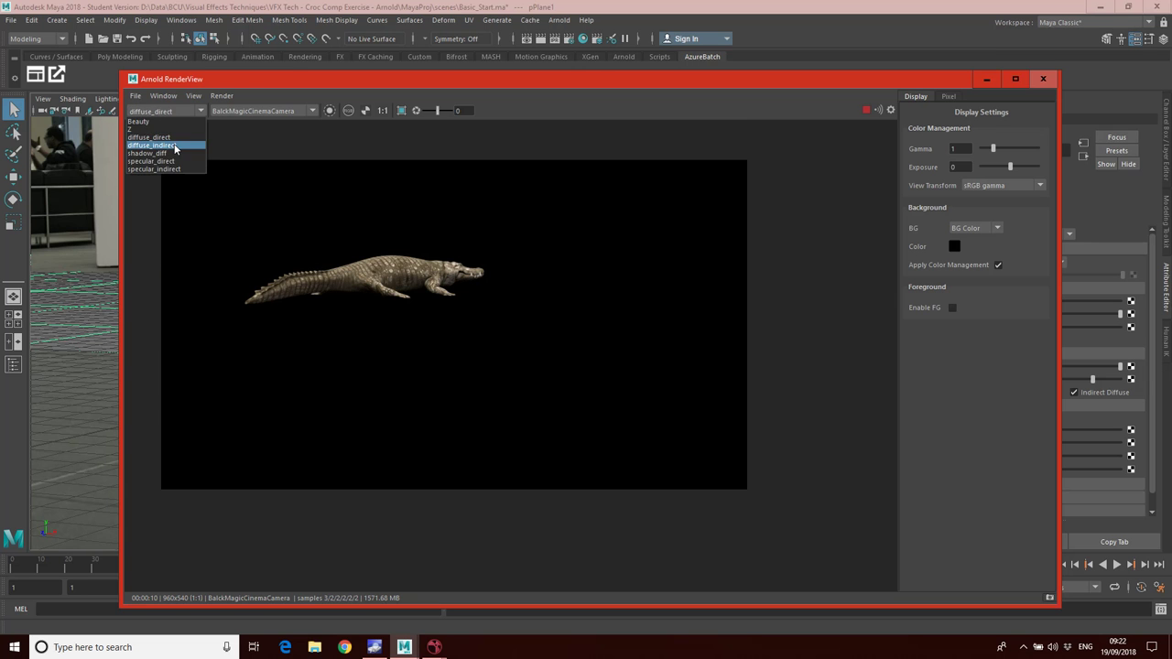
click(168, 140)
click(169, 111)
click(168, 153)
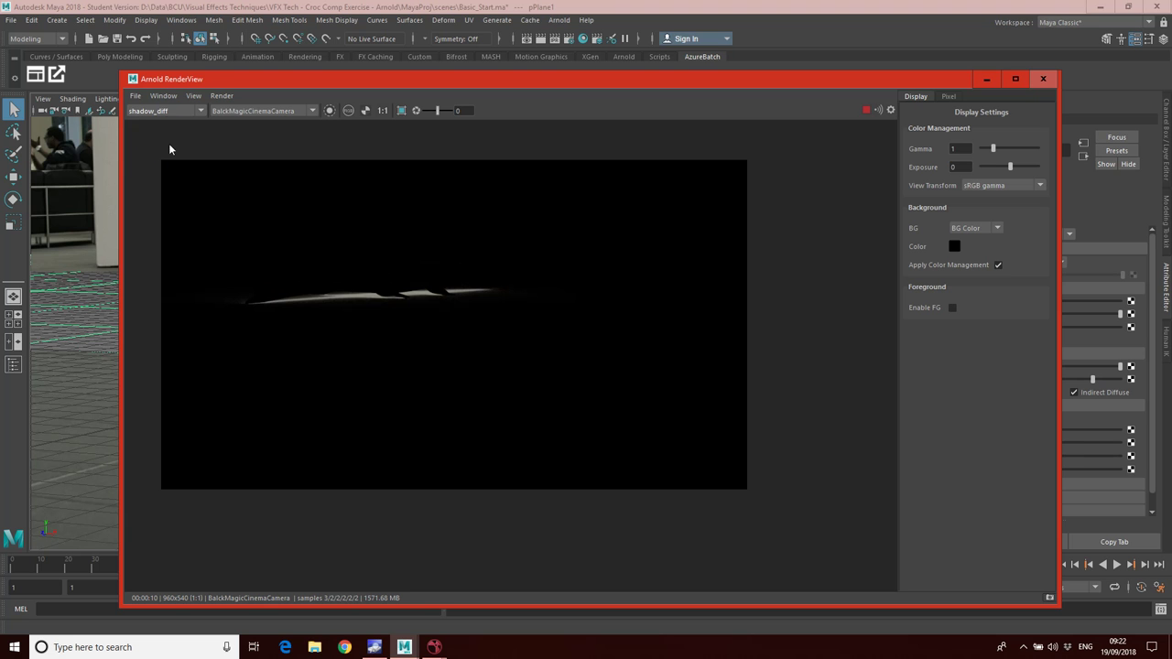
click(169, 111)
click(160, 162)
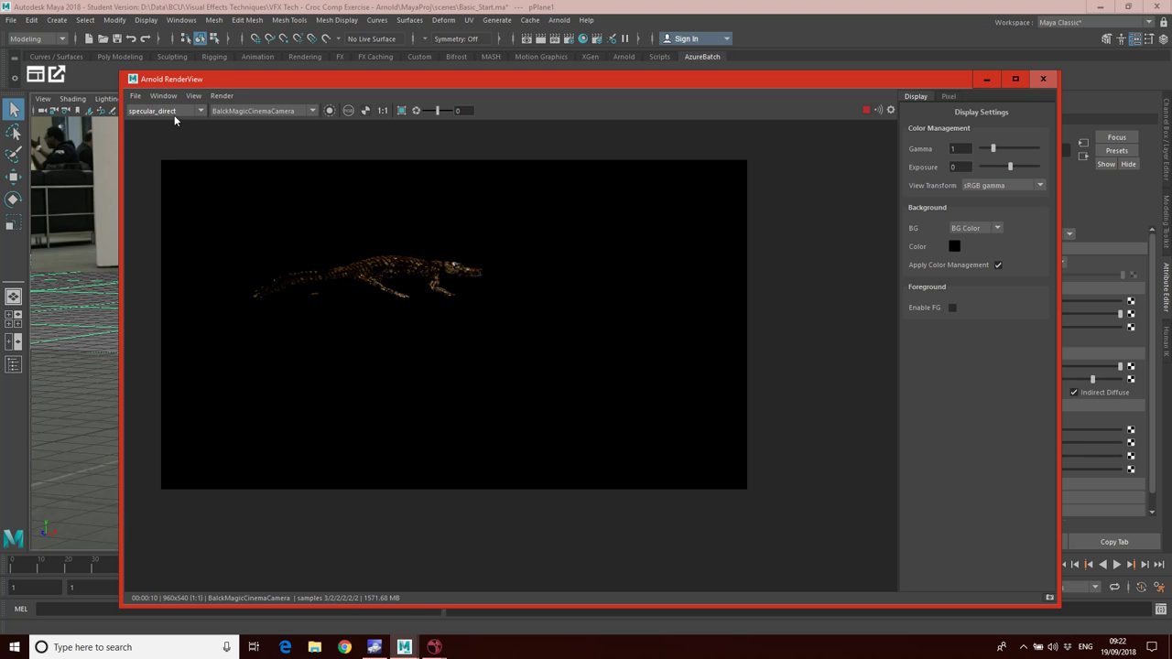
click(177, 111)
click(168, 172)
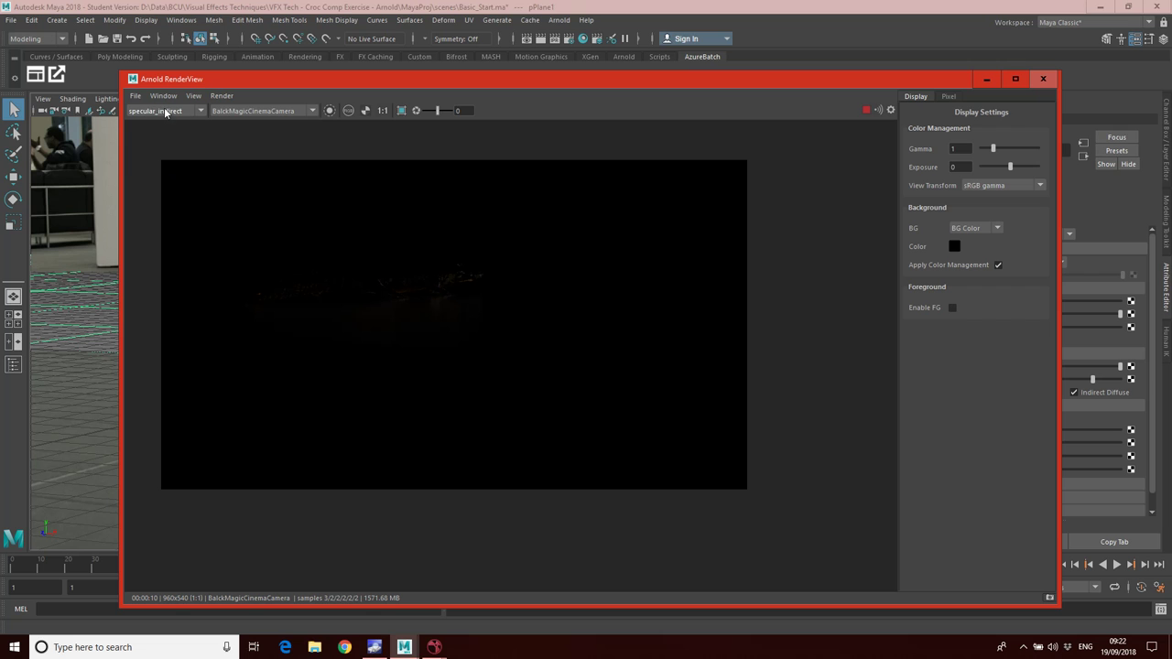
click(165, 110)
click(169, 155)
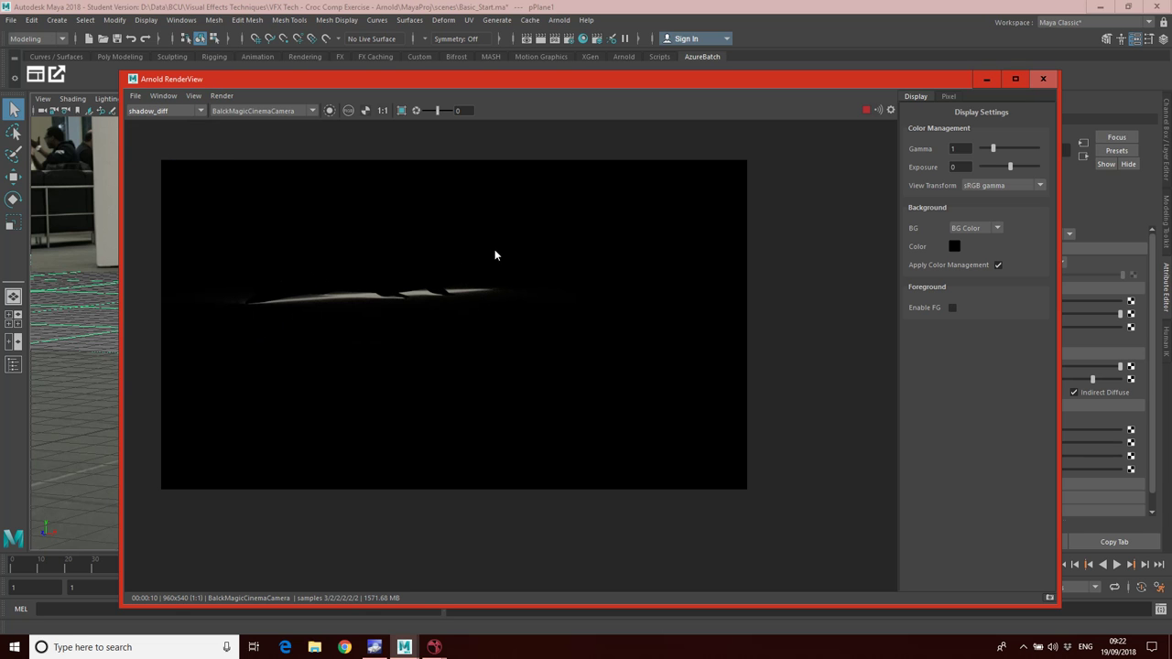
Step: Display the Z depth pass and lower the view exposure to -10 and on to -15 to examine its depth gradient
click(182, 108)
click(166, 129)
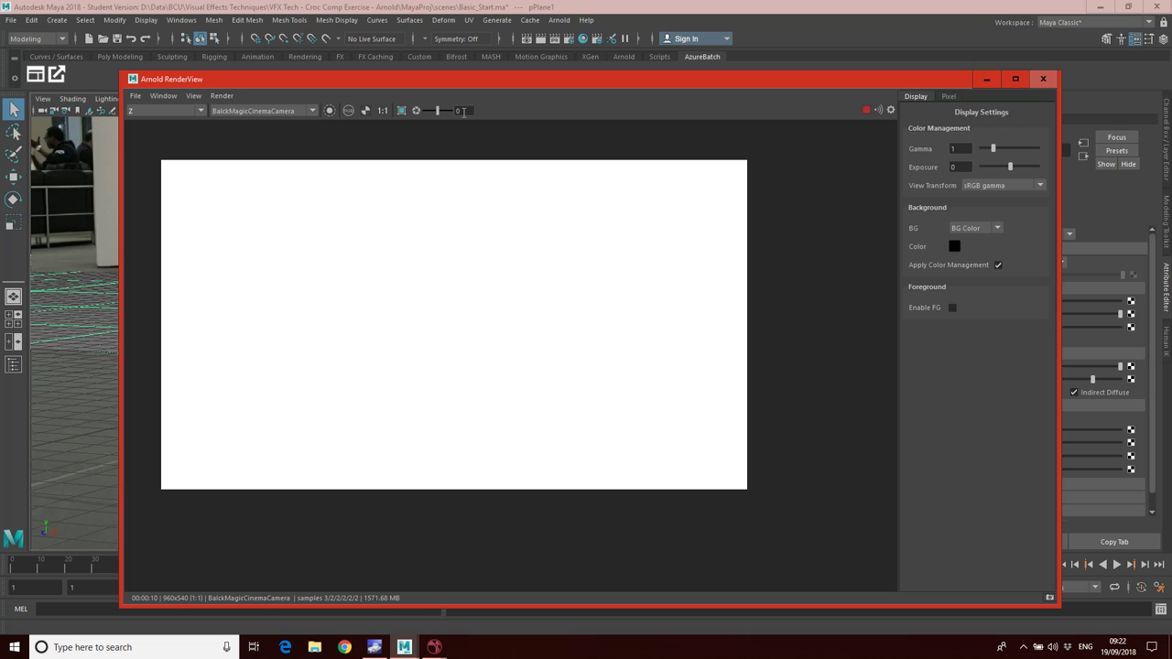
mouse_move(437, 111)
mouse_down()
mouse_move(414, 111)
mouse_move(449, 110)
mouse_up()
text(-10)
key(Return)
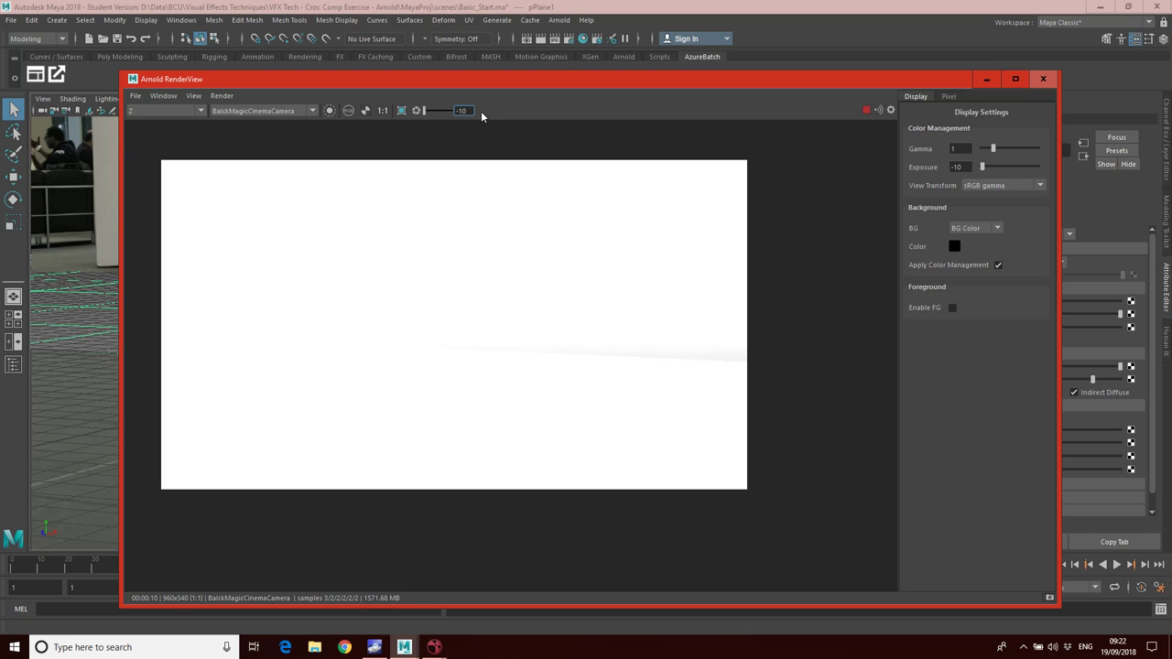
text(-15)
key(Return)
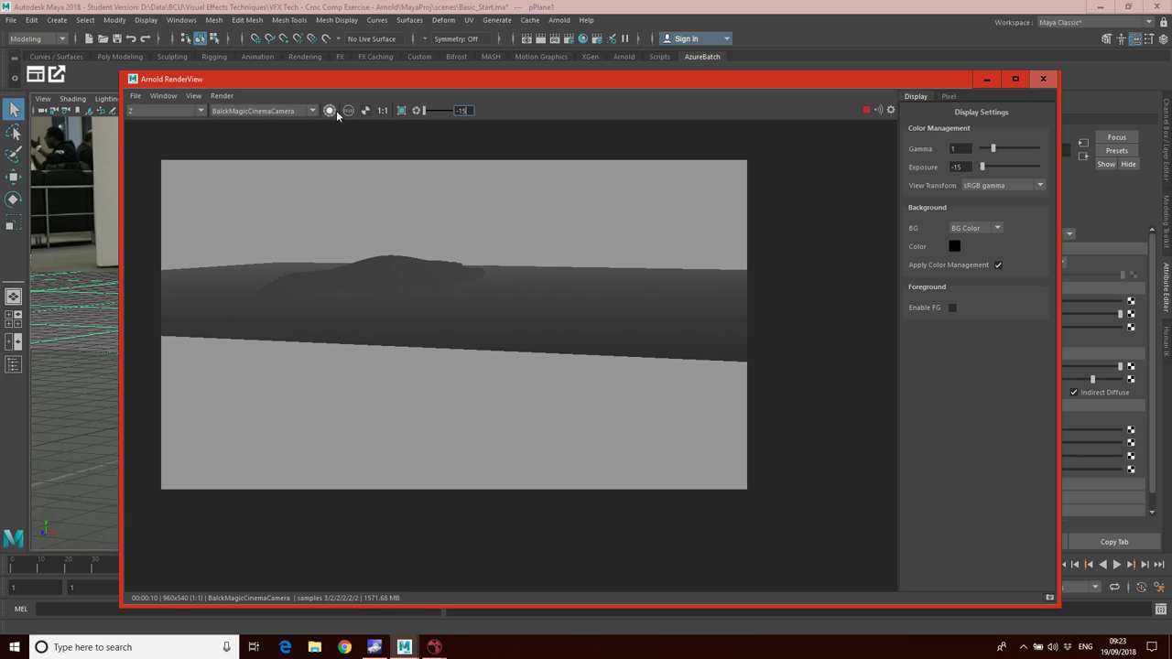
Step: Switch the render display to the alpha channel, reset the exposure to 0 and show the Beauty alpha
click(364, 111)
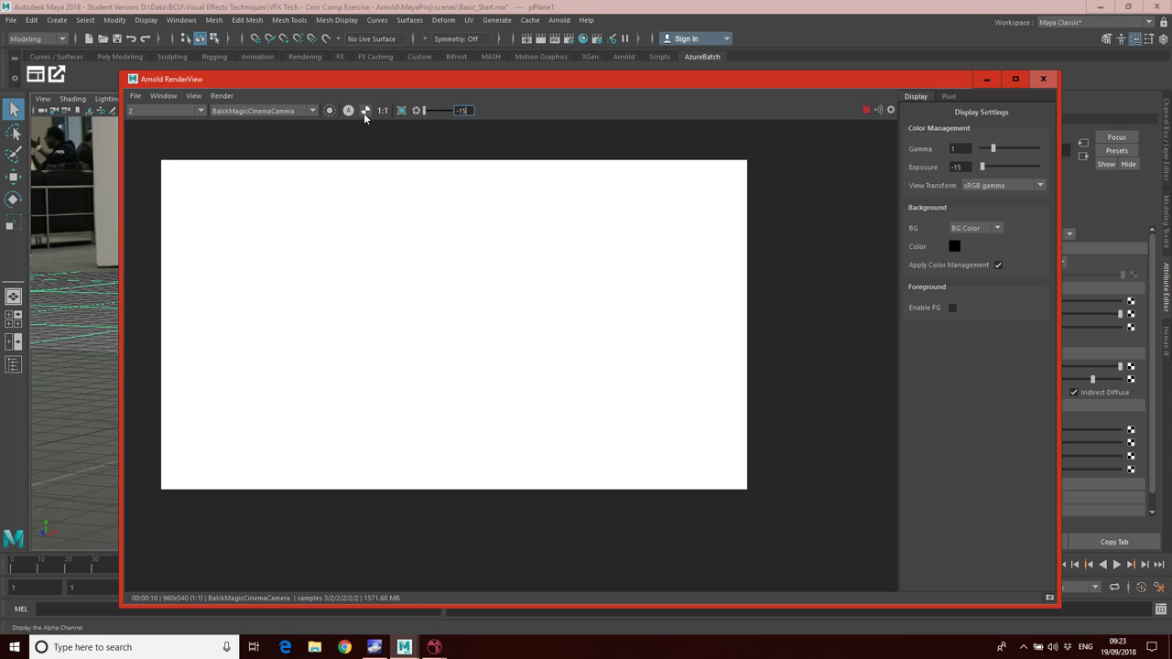
click(440, 111)
click(195, 114)
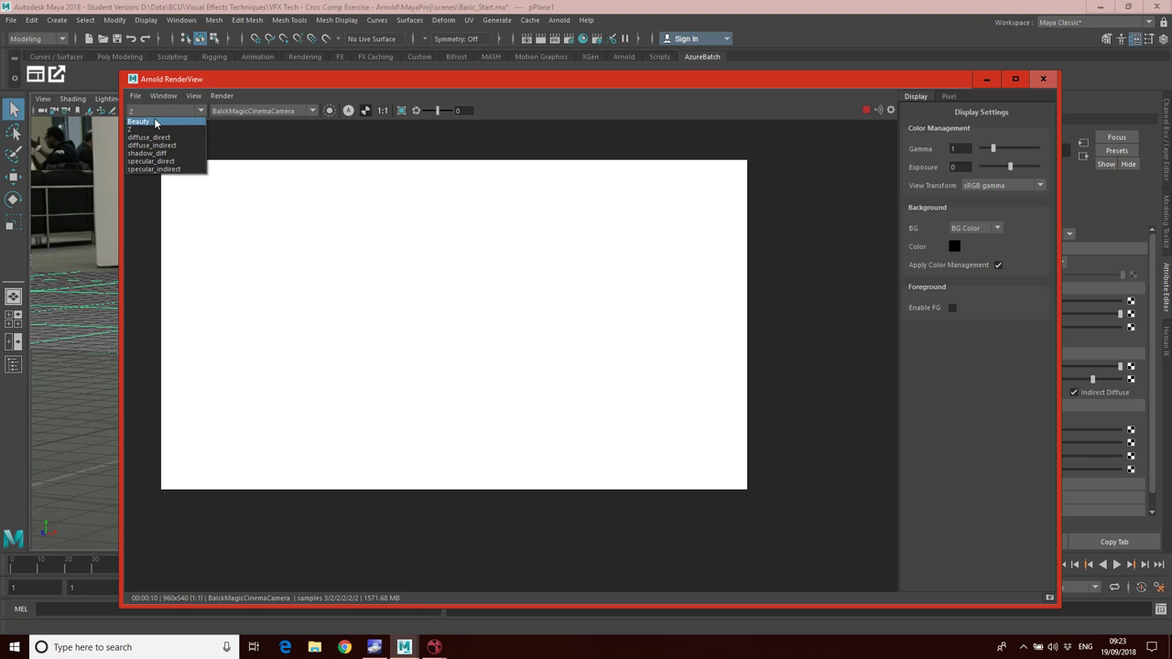
click(156, 121)
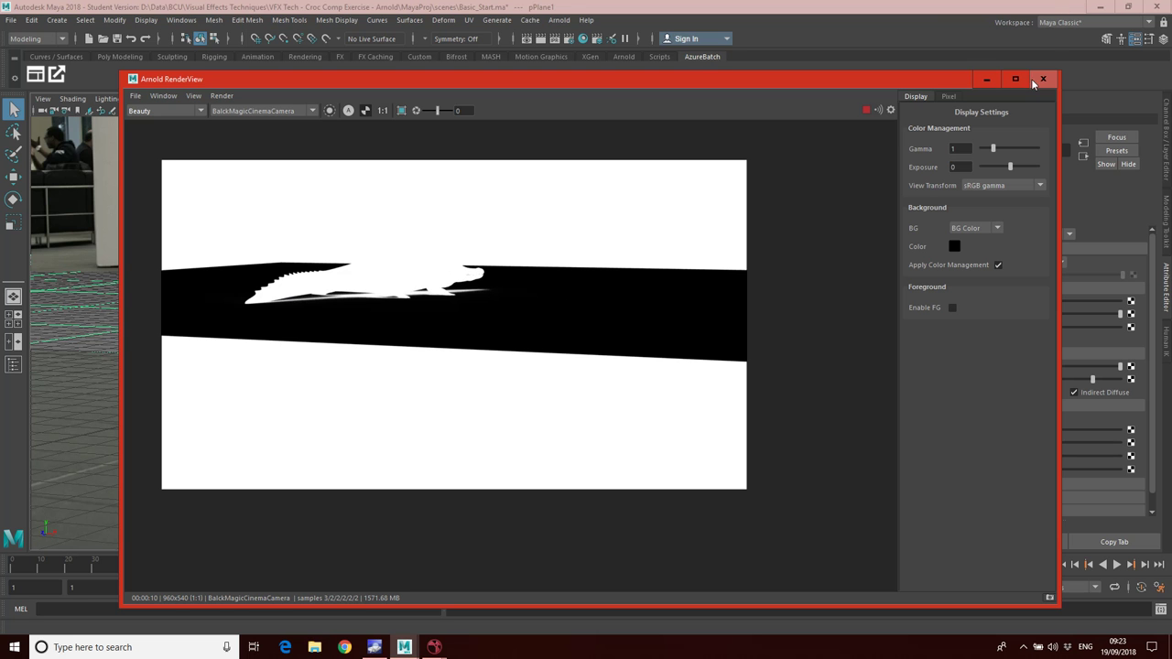
Step: Move the RenderView aside, select the camera's image plane in the viewport and set its Display Mode to None
drag(923, 79, 768, 148)
click(1011, 393)
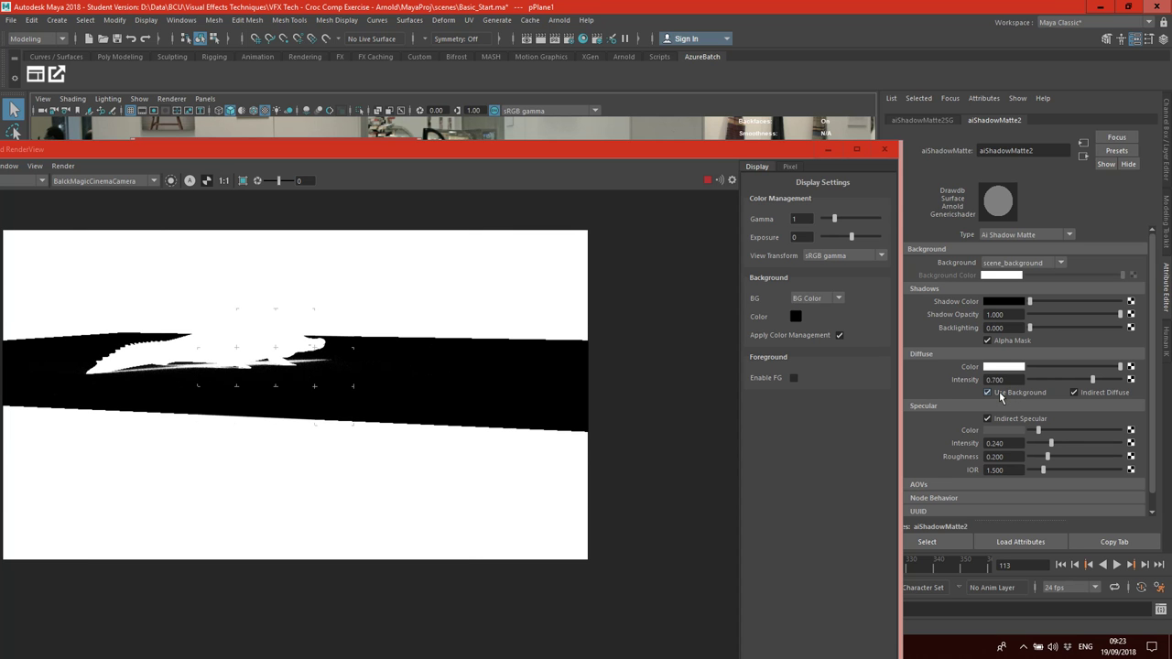
drag(537, 158, 570, 187)
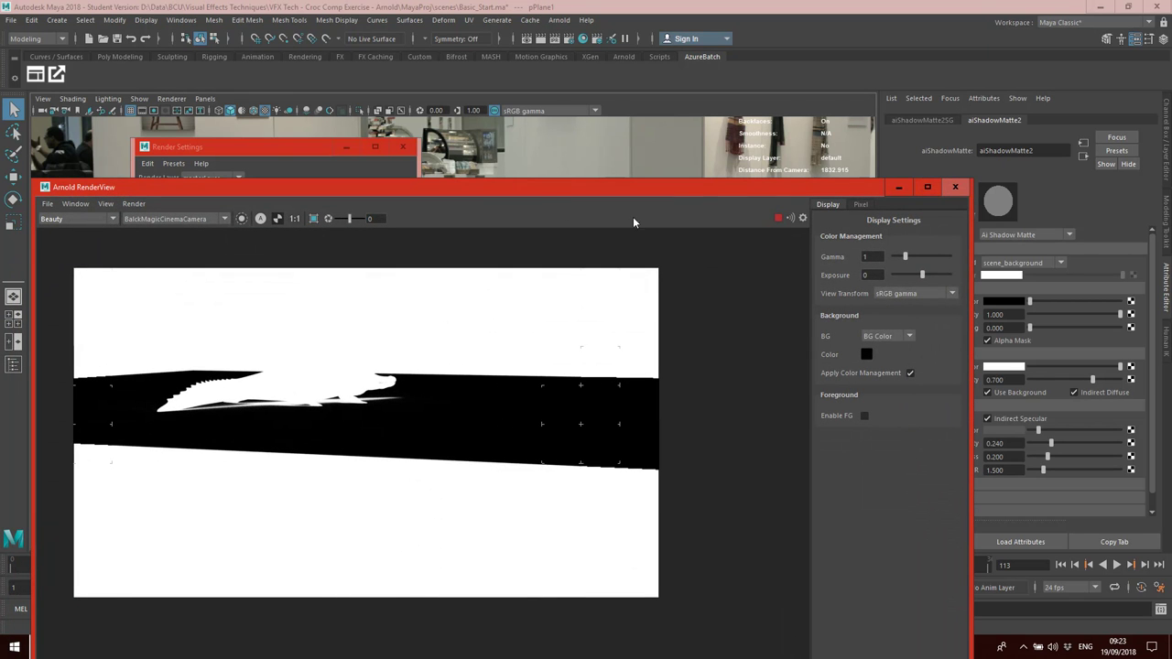
drag(635, 188, 666, 213)
drag(549, 412, 555, 335)
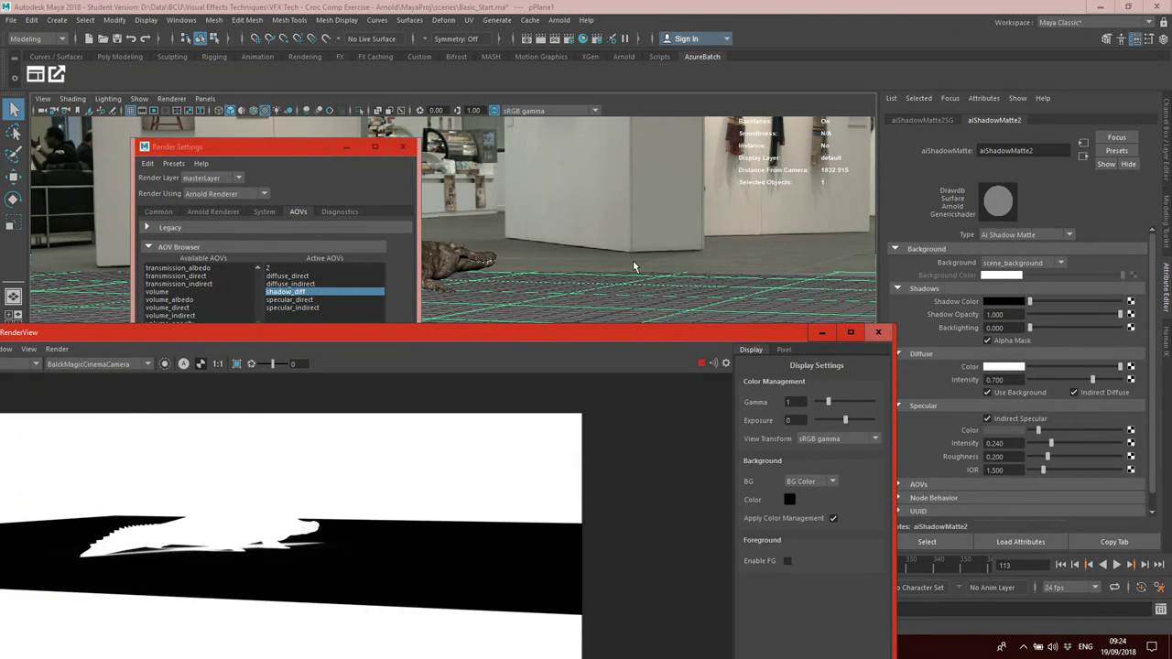
click(623, 207)
click(1011, 272)
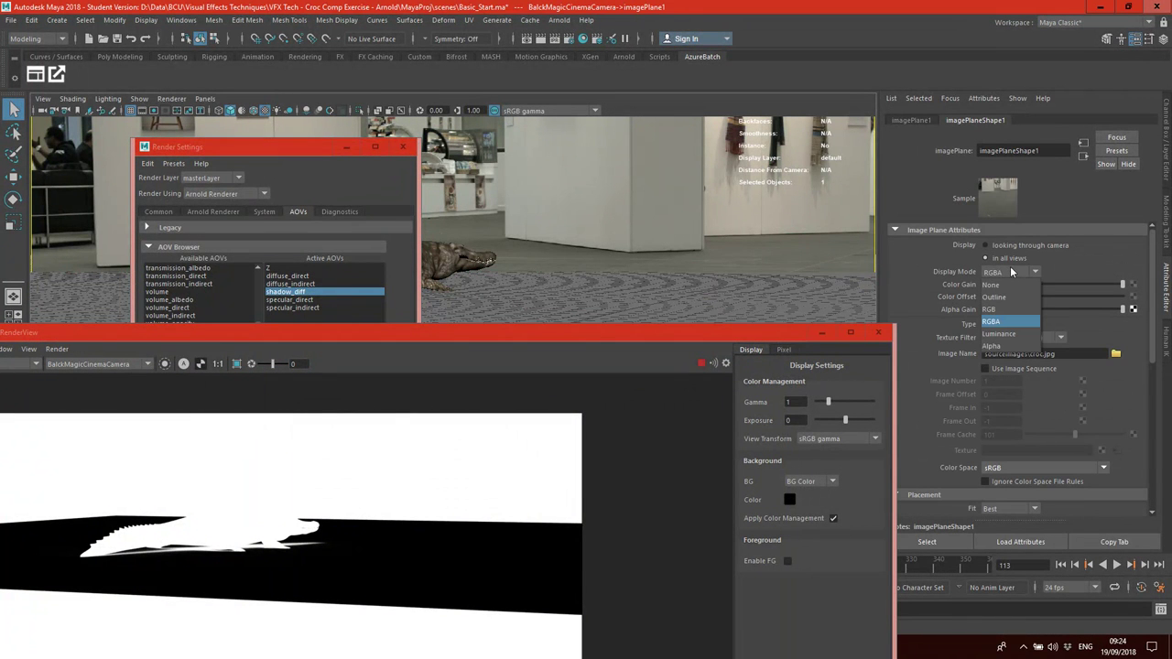
click(991, 284)
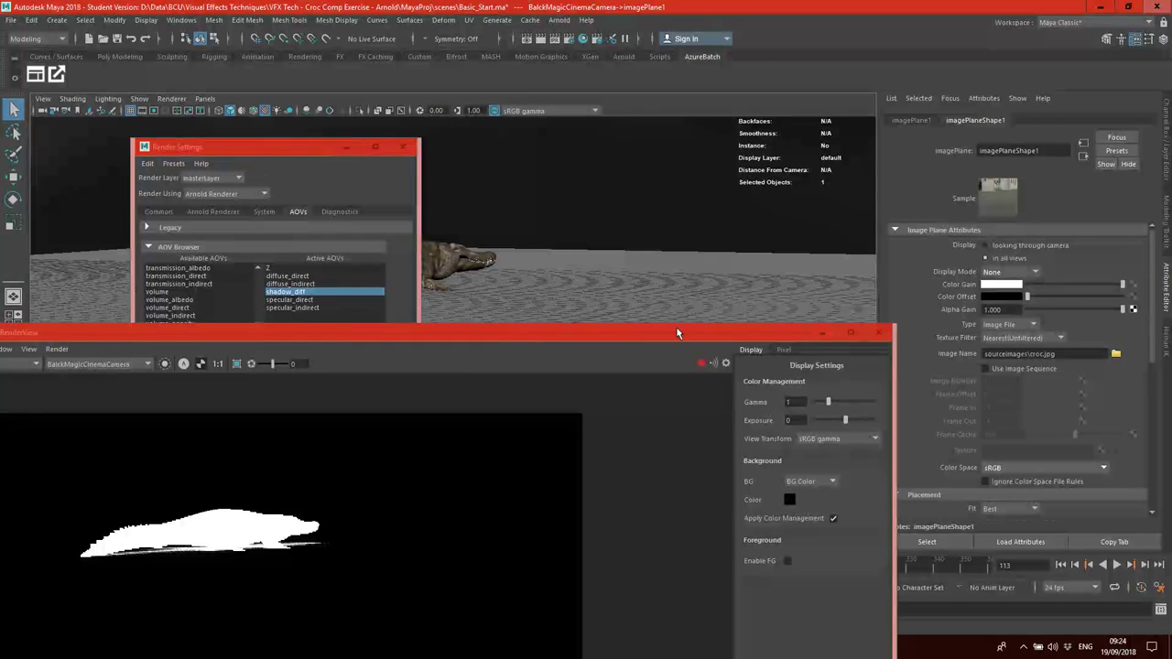
Step: Move the RenderView back up and examine the Z pass at exposure -15 with the alpha display switched off
drag(524, 334, 583, 131)
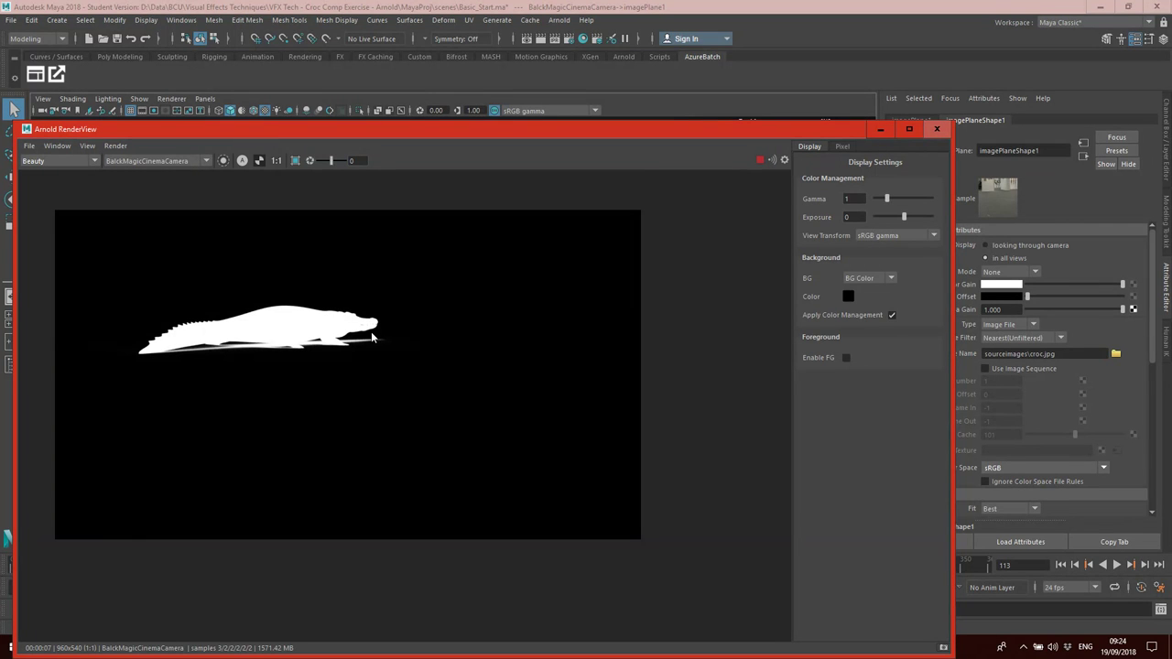
click(29, 161)
click(50, 182)
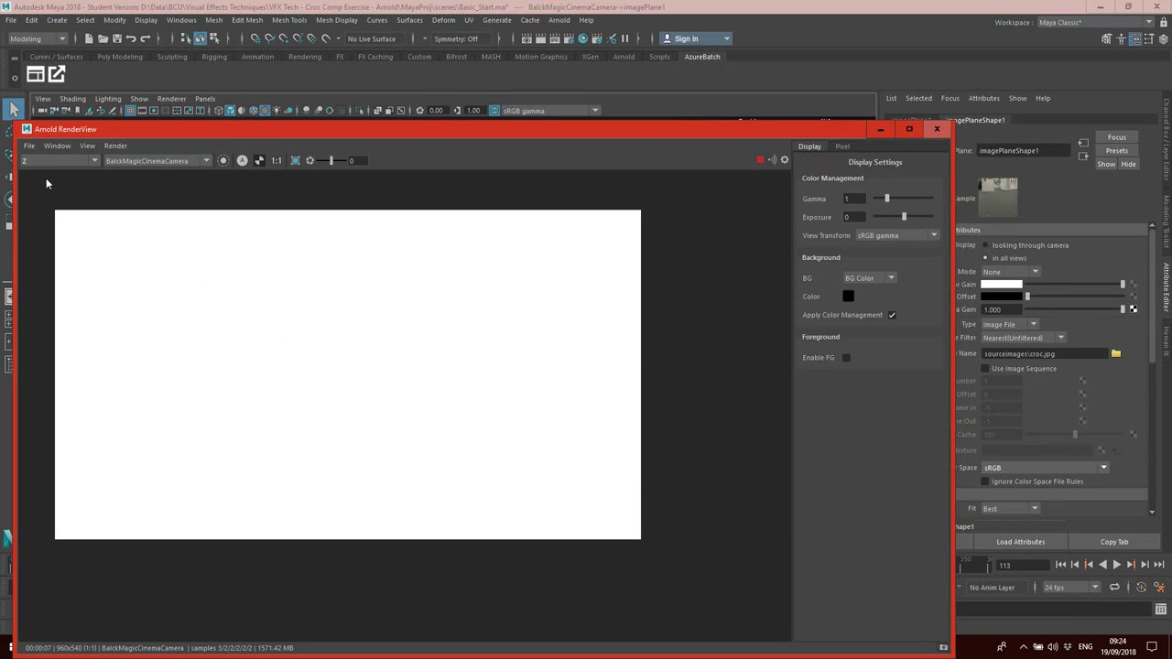
click(333, 161)
key(Return)
click(241, 162)
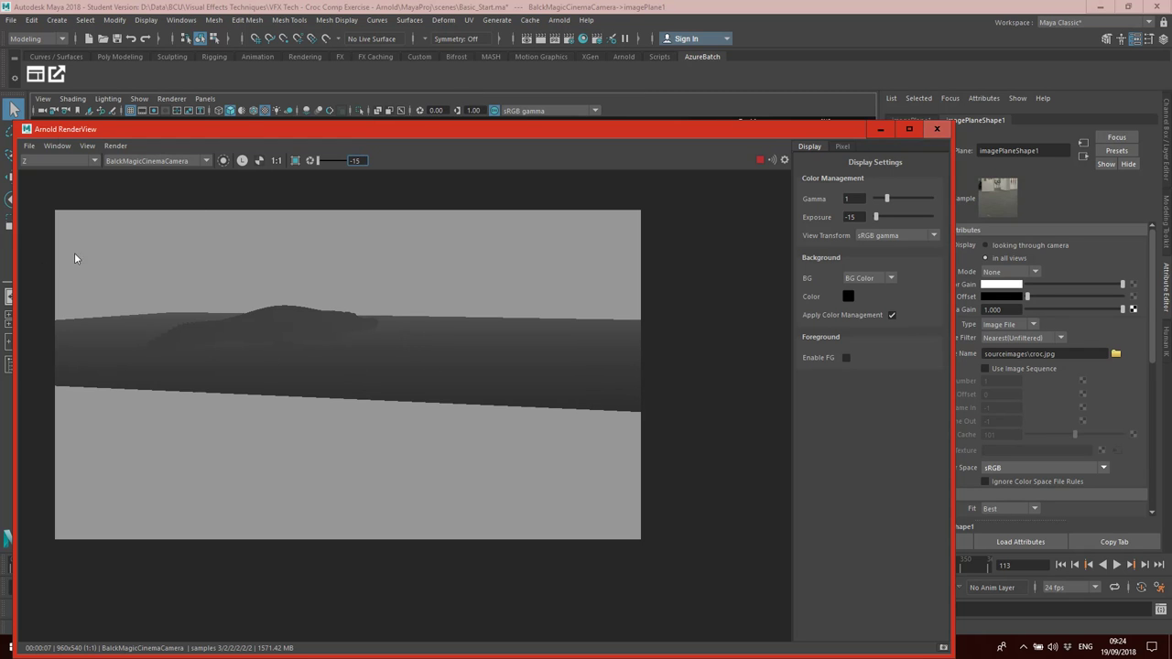
Step: Reset the RenderView exposure to 0 and display the shadow_diff pass
click(65, 163)
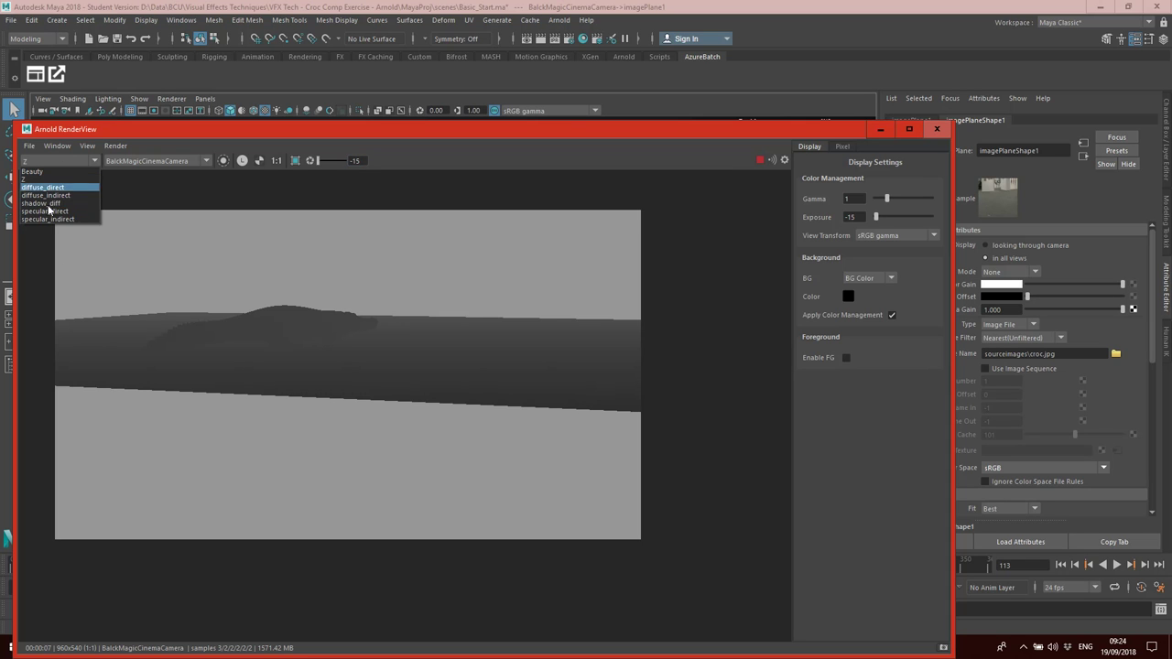
click(357, 160)
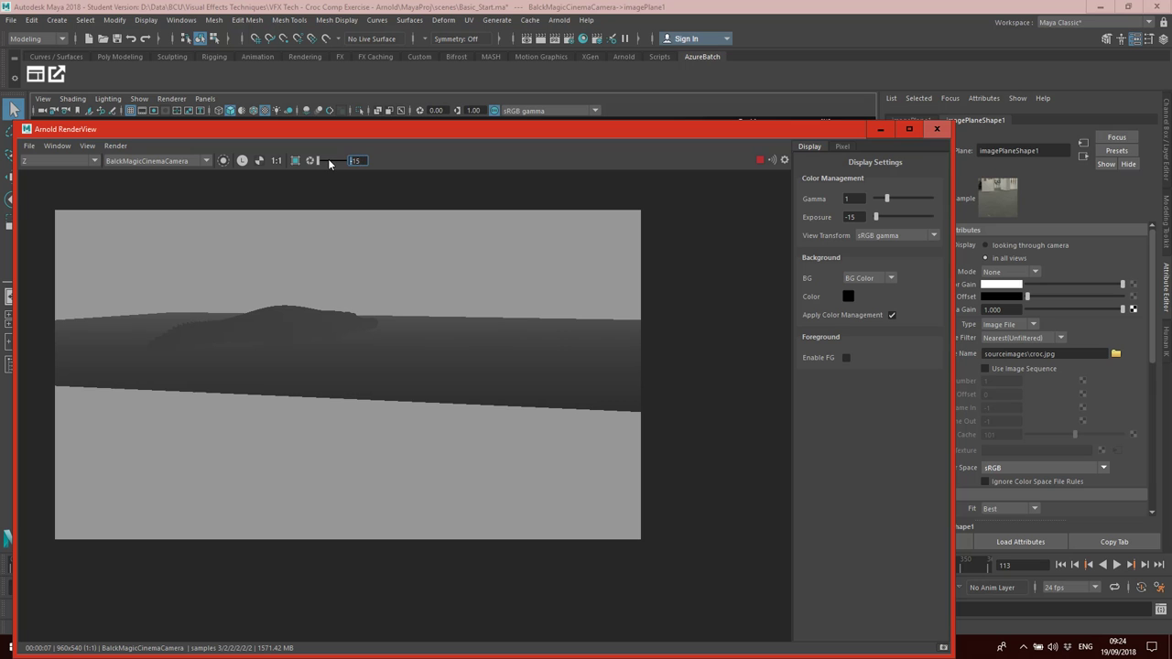
drag(362, 160, 339, 156)
text(0)
key(Return)
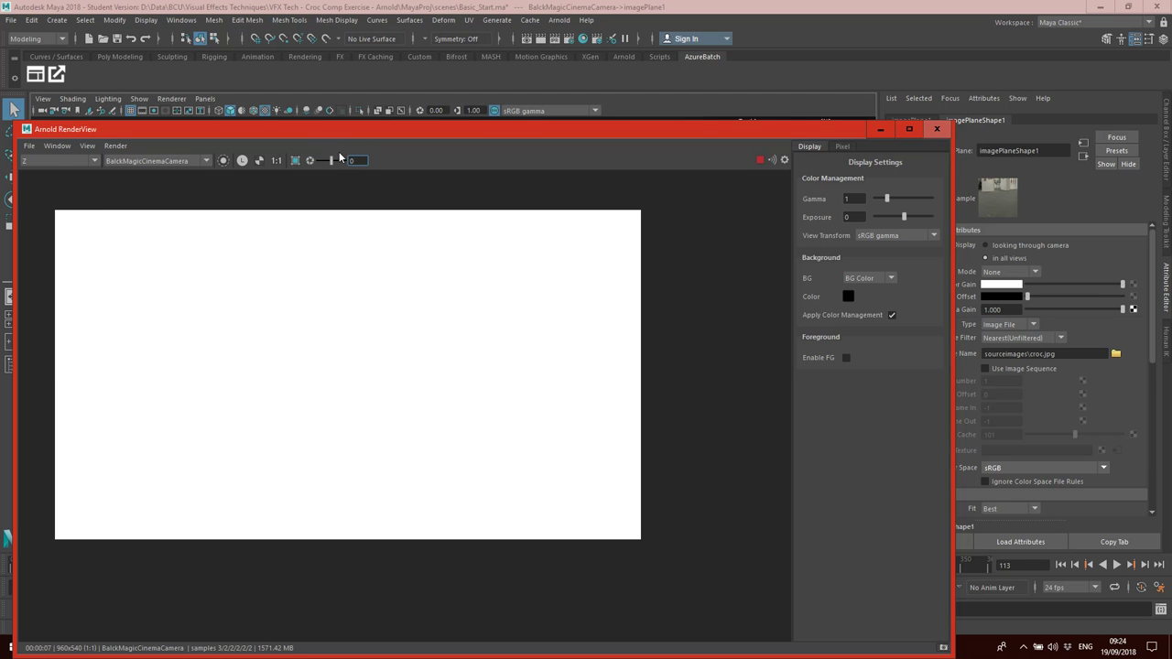
click(57, 162)
click(55, 203)
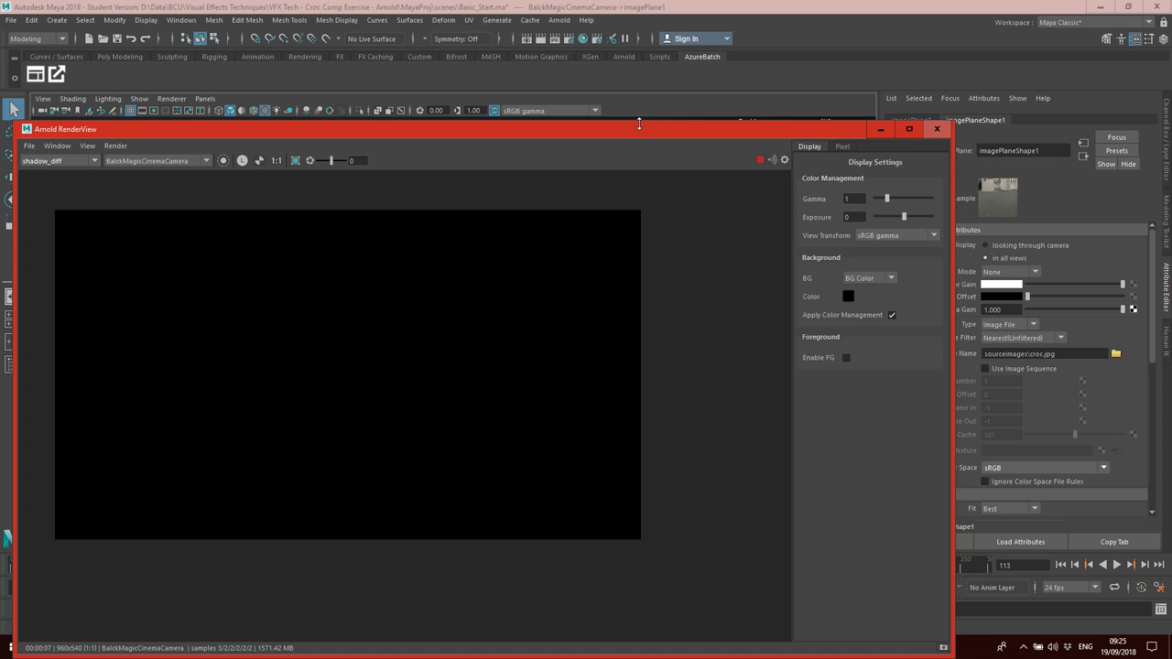
Step: Select the ground plane and turn off Use Background in the Diffuse settings of aiShadowMatte2, keeping the render beside the attributes
drag(639, 124, 563, 415)
click(608, 299)
right_drag(608, 299, 615, 592)
drag(641, 410, 677, 68)
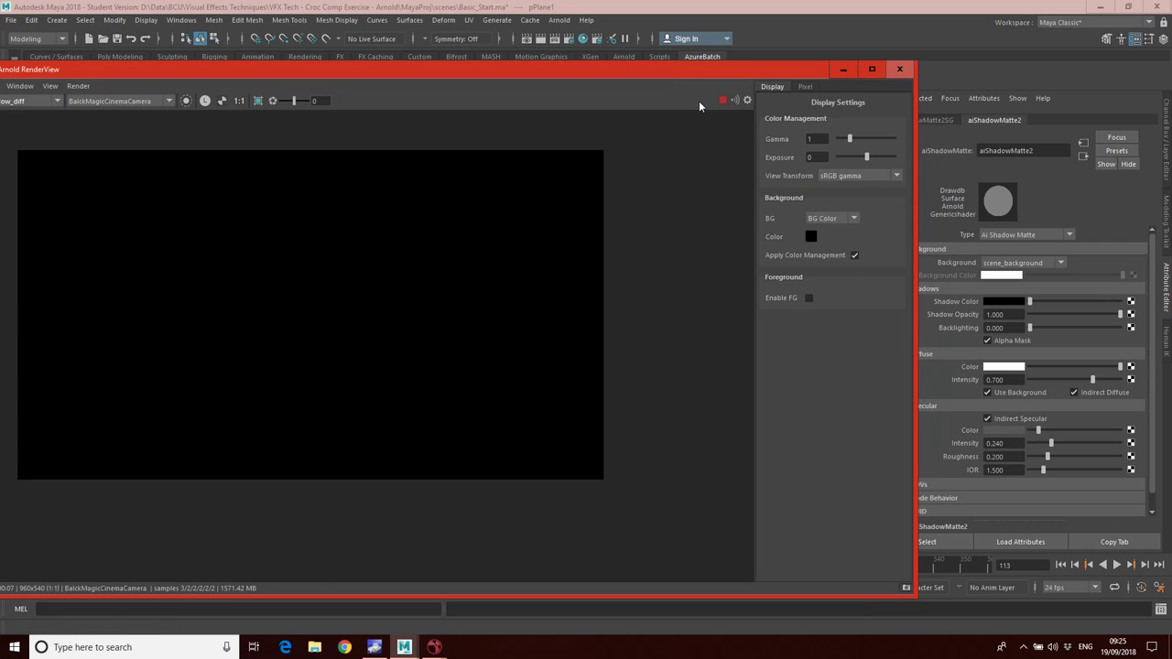
click(1012, 396)
click(1016, 396)
click(1016, 395)
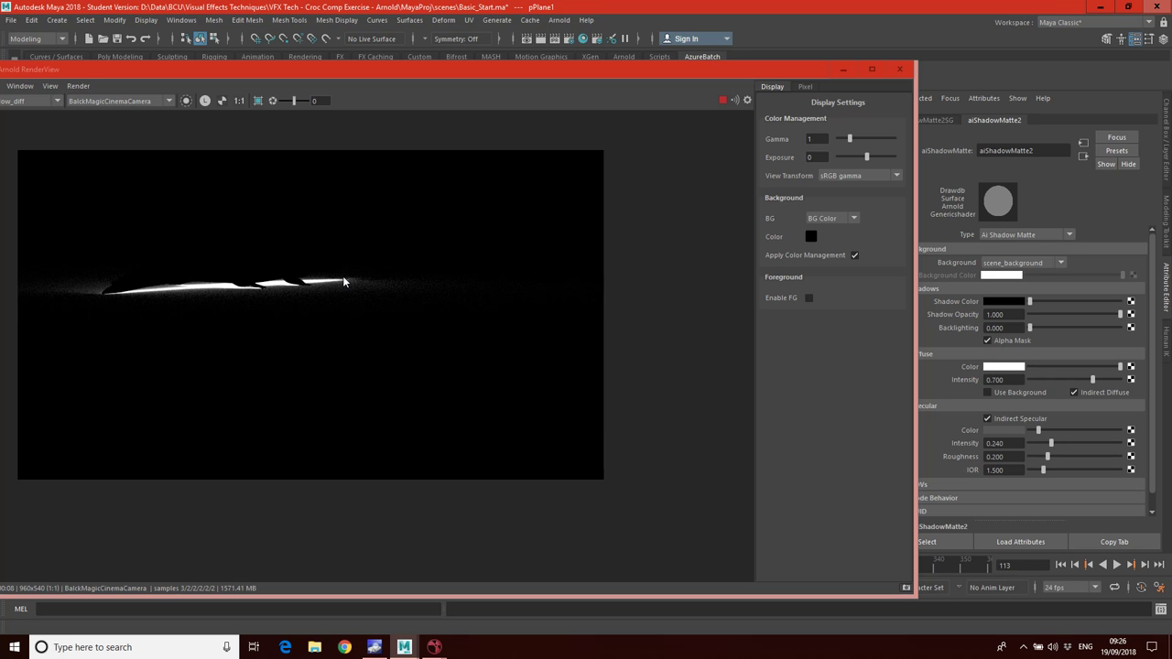
Step: Move the Arnold RenderView fully into view and close it
drag(238, 75, 339, 69)
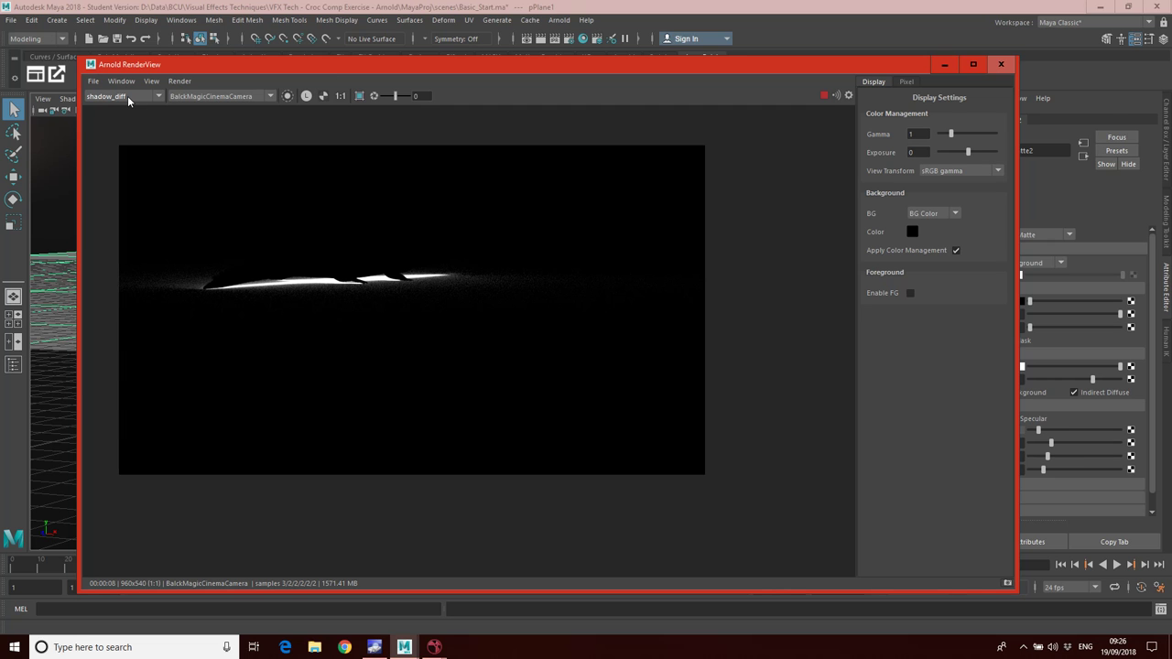
click(1001, 64)
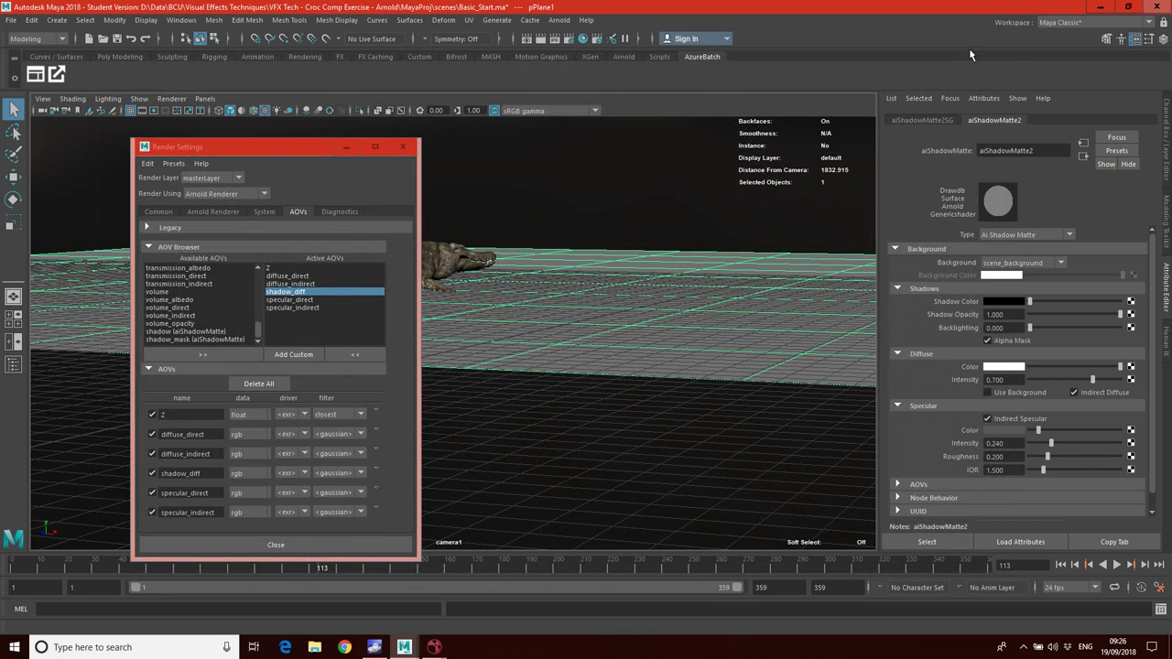
Step: Open the output driver attributes of the Z AOV and make sure Merge AOVs is enabled
drag(280, 147, 349, 120)
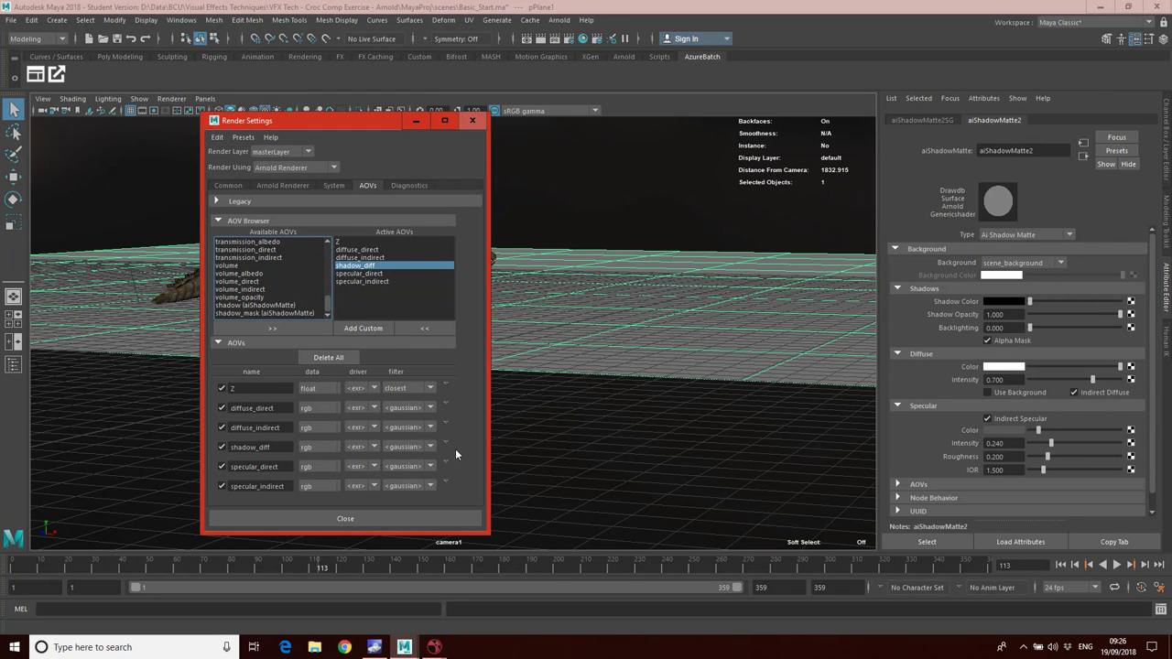
click(447, 388)
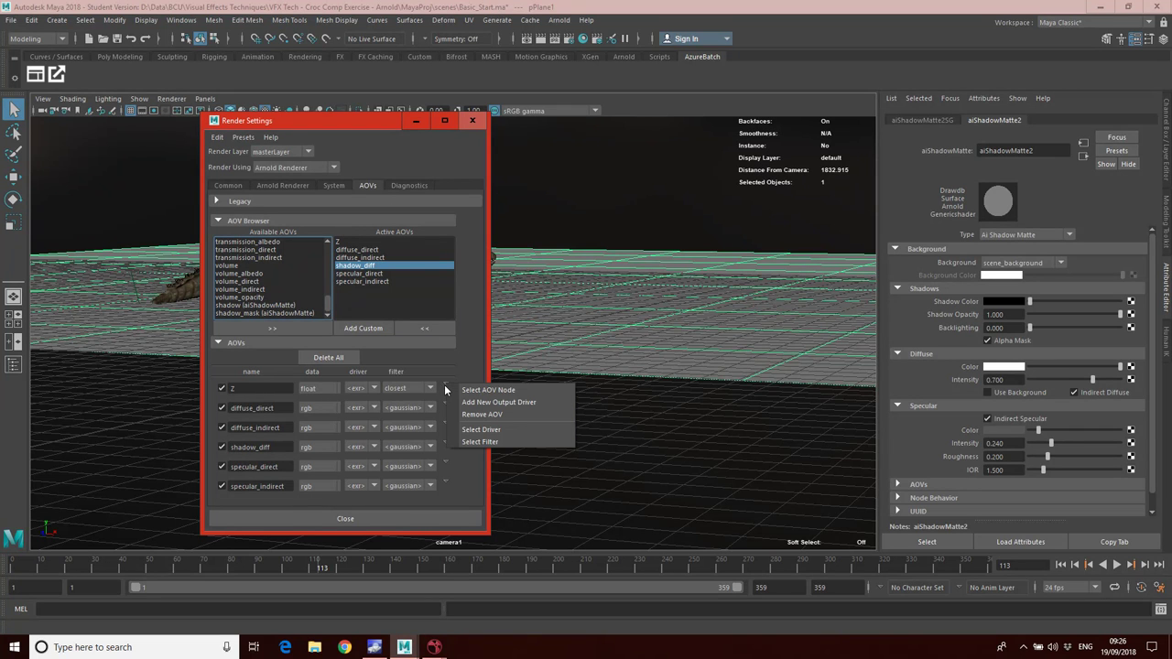
click(445, 391)
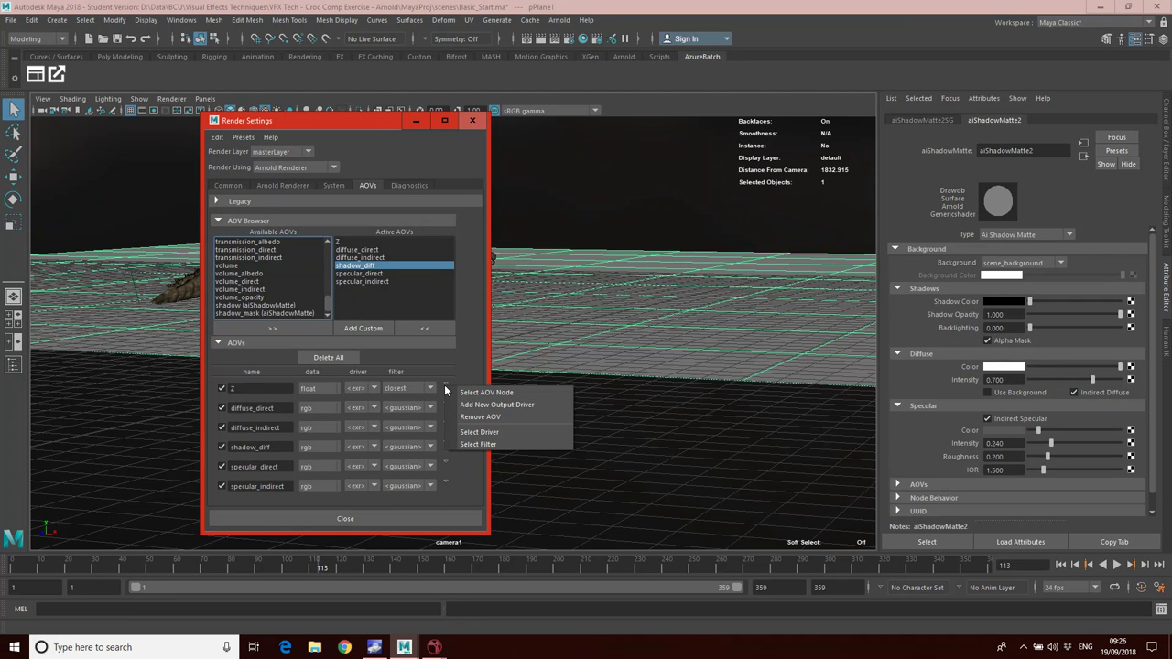
click(478, 431)
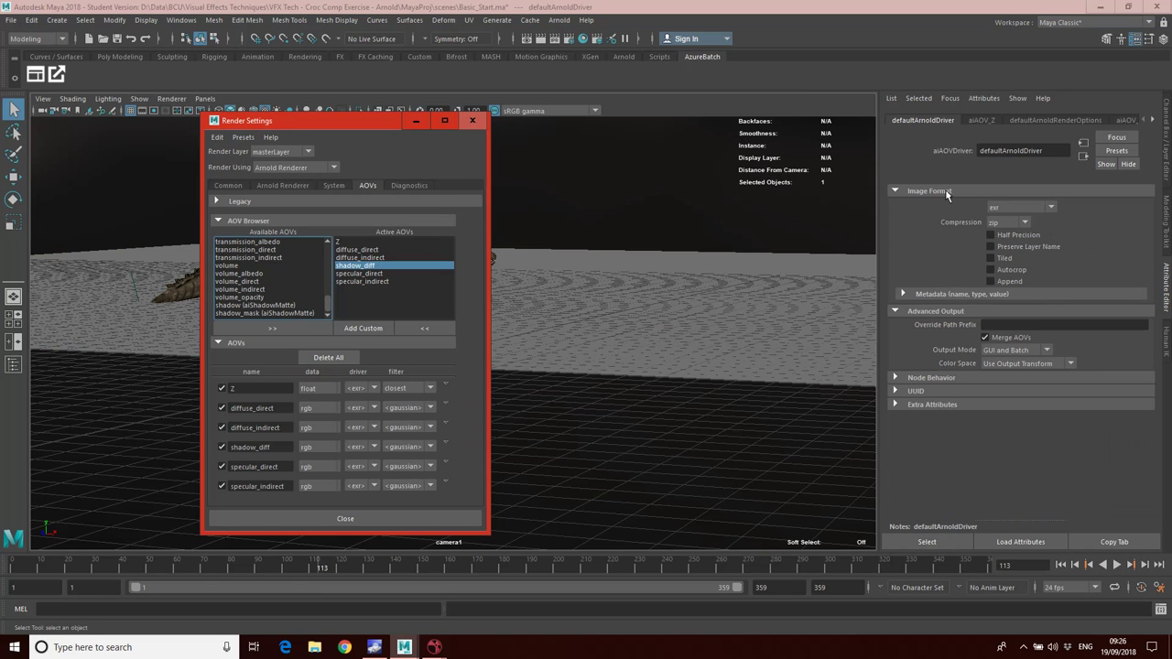
click(984, 338)
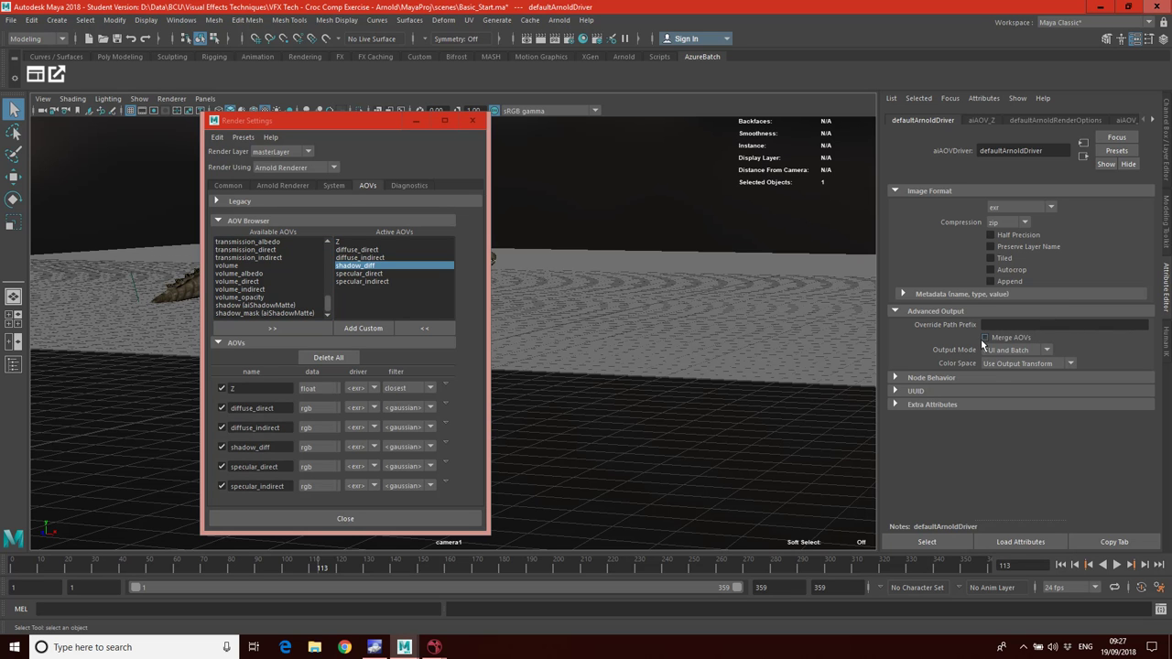
click(985, 339)
Step: Show the Image Size section of the common render settings
click(240, 185)
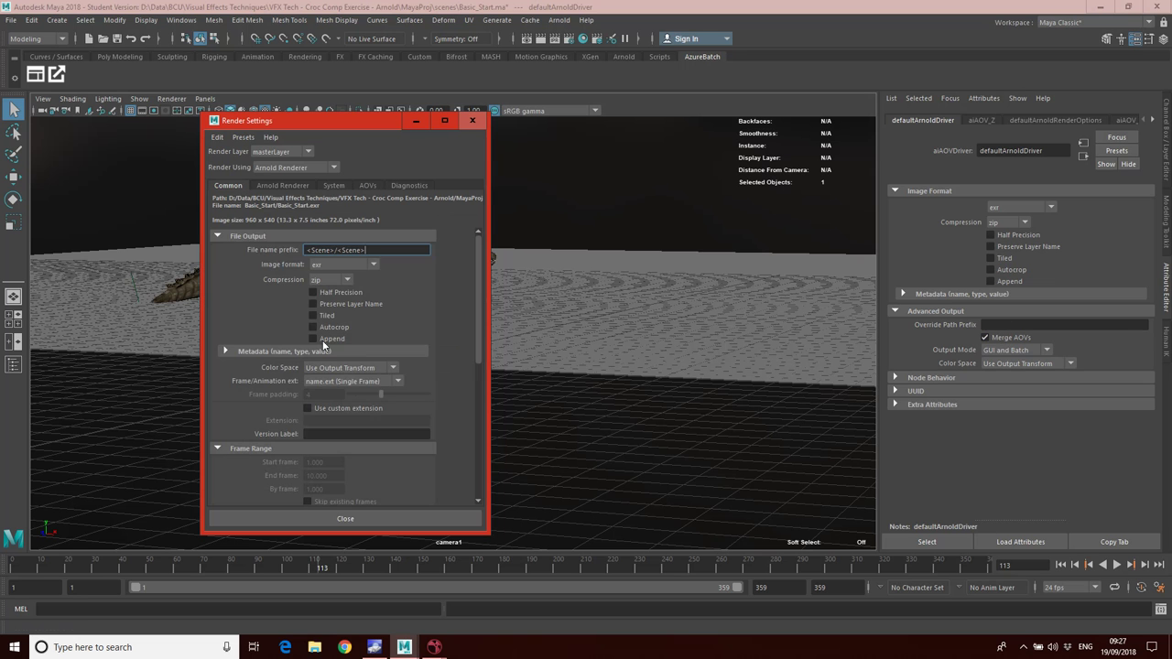
scroll(367, 367, down, 2)
scroll(365, 370, down, 1)
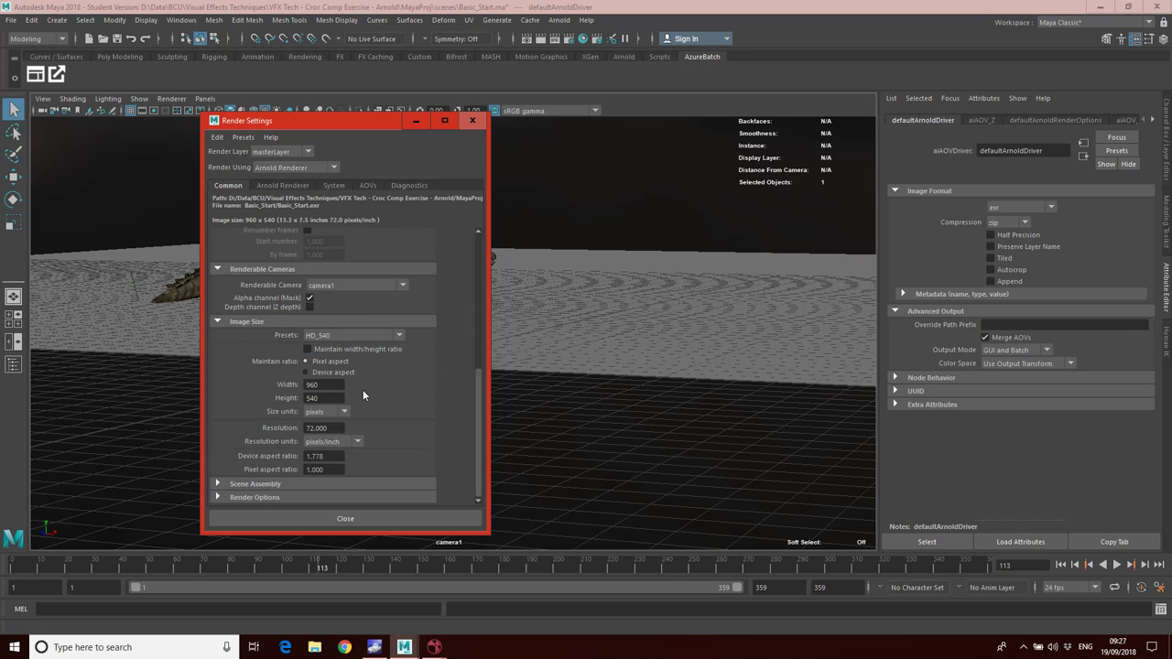
click(328, 336)
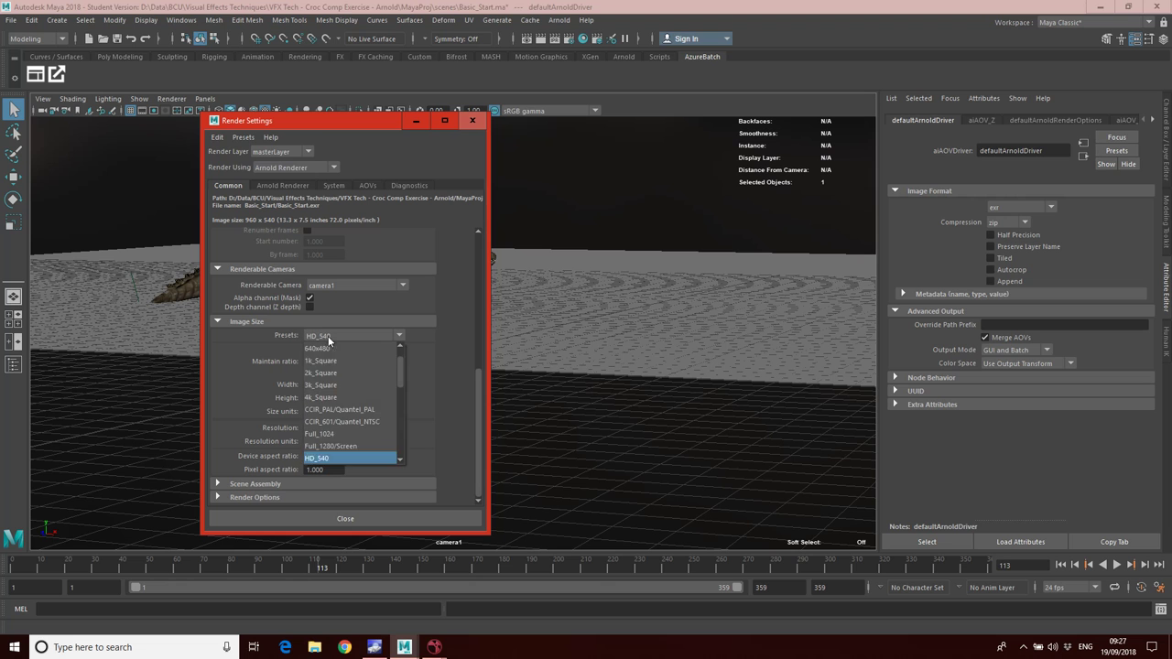
scroll(352, 426, down, 4)
scroll(351, 430, up, 1)
click(348, 409)
scroll(355, 372, up, 4)
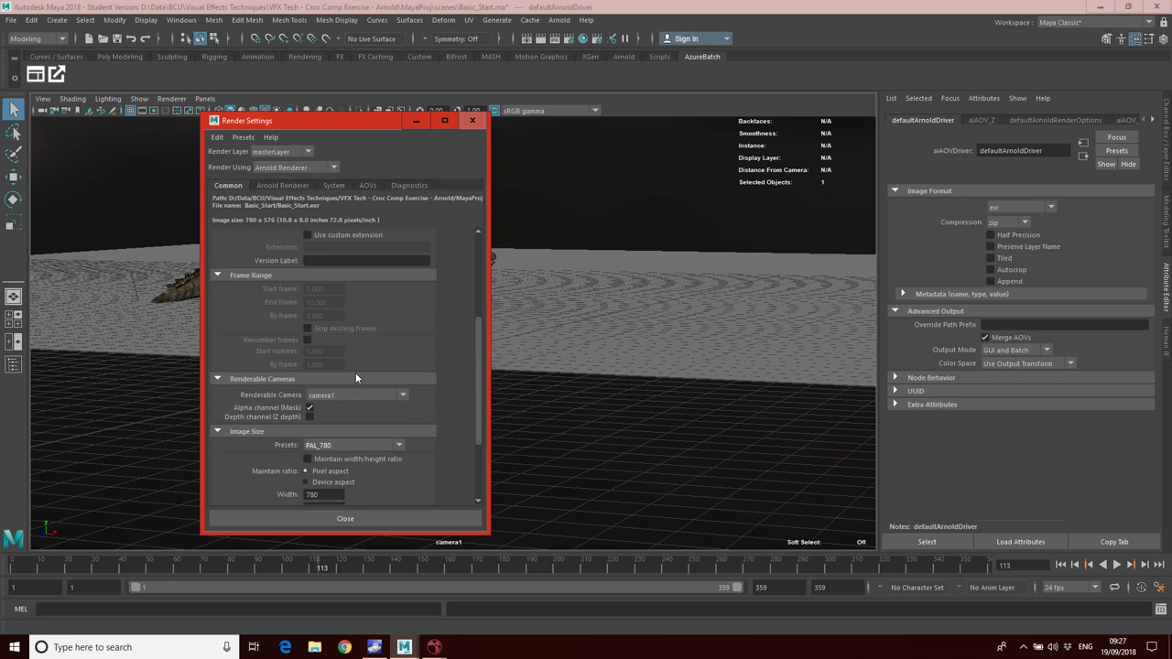
Step: Set the render image size preset to HD_1080 and review the file output and image size settings
click(352, 443)
scroll(348, 494, up, 3)
scroll(344, 472, down, 5)
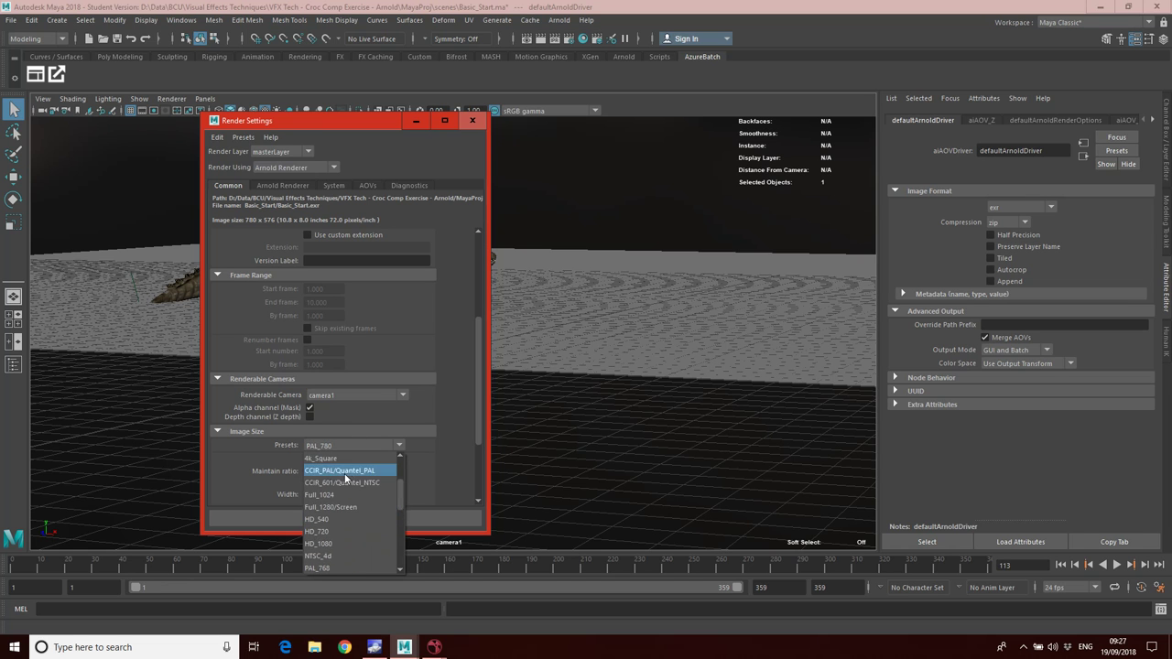
click(337, 480)
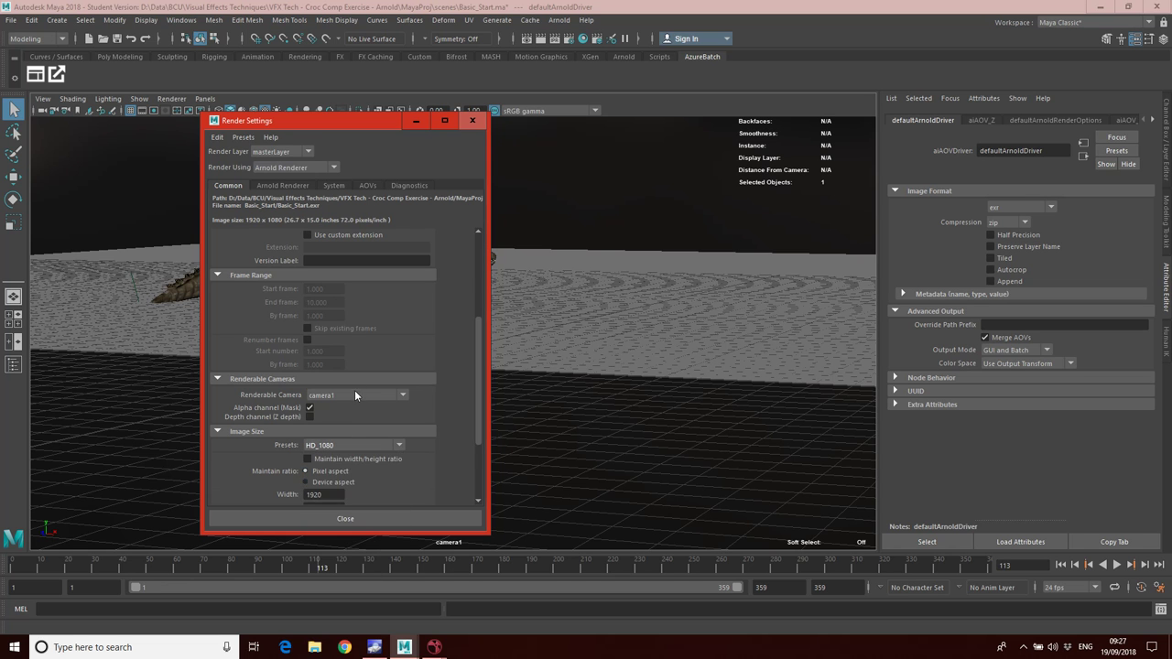
scroll(353, 385, up, 5)
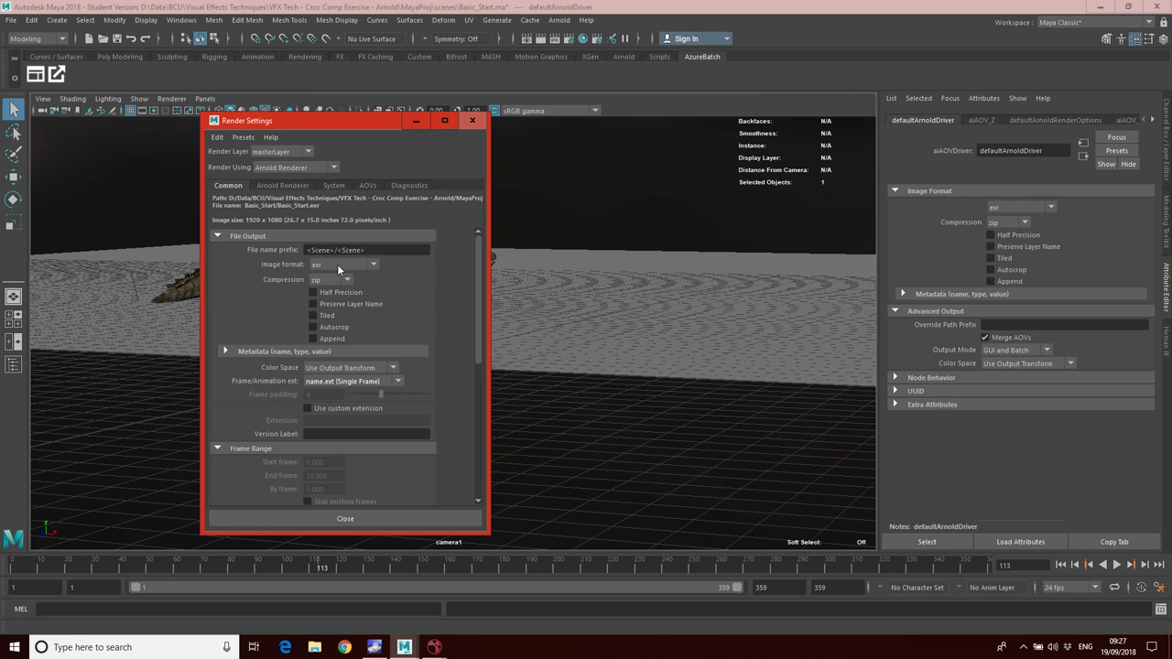
scroll(353, 325, down, 8)
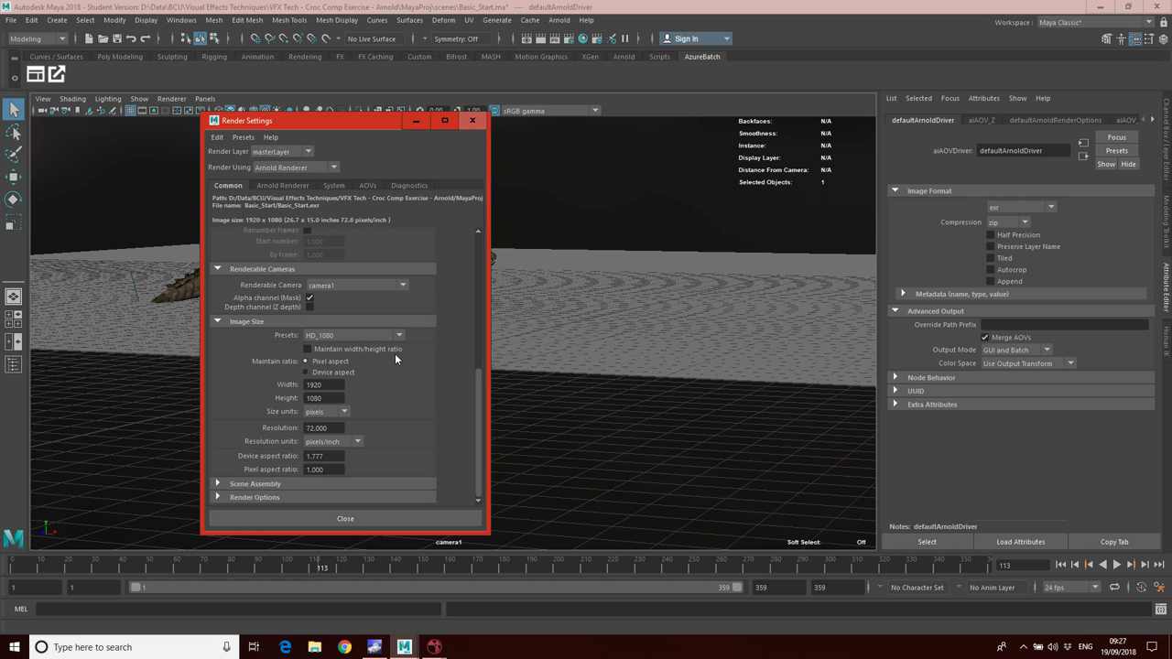